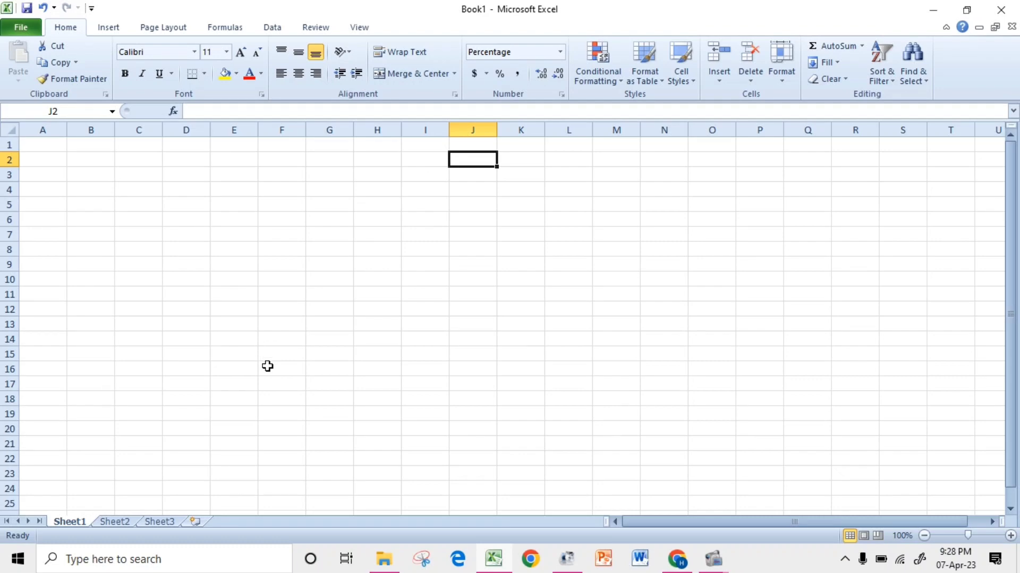
- Switch to Sheet2, which holds the student result headings
click(118, 522)
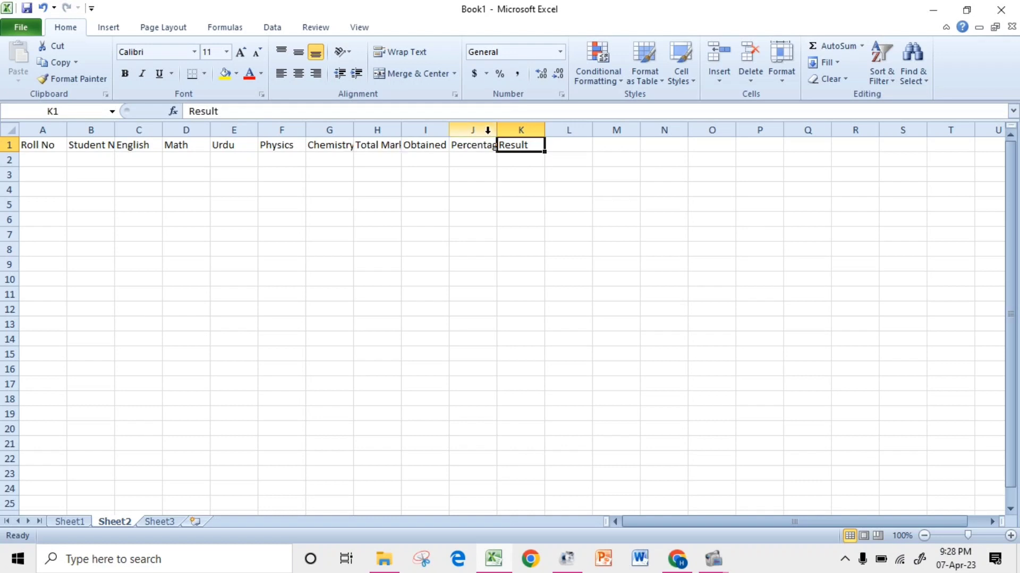
click(464, 182)
click(484, 131)
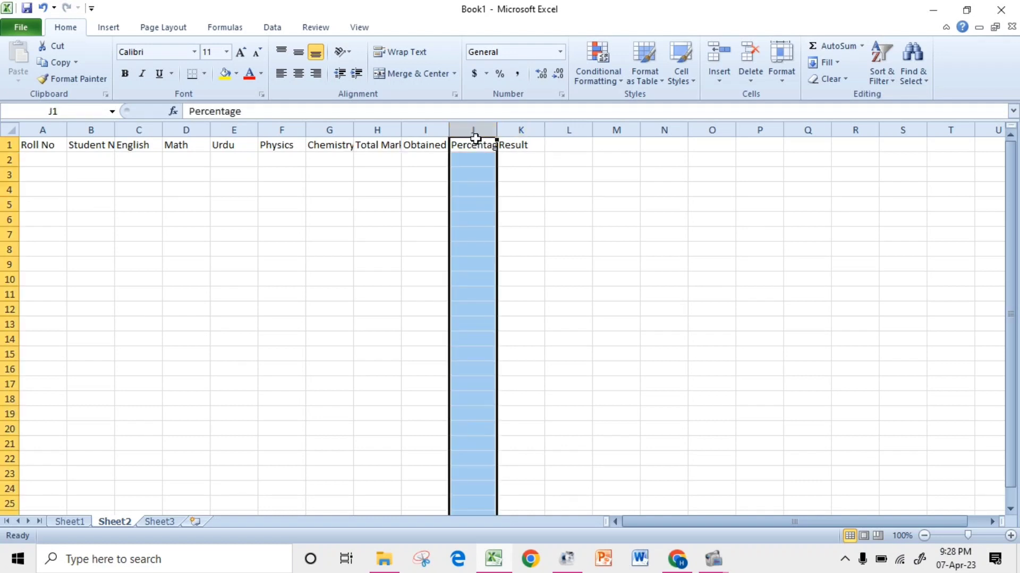
click(390, 197)
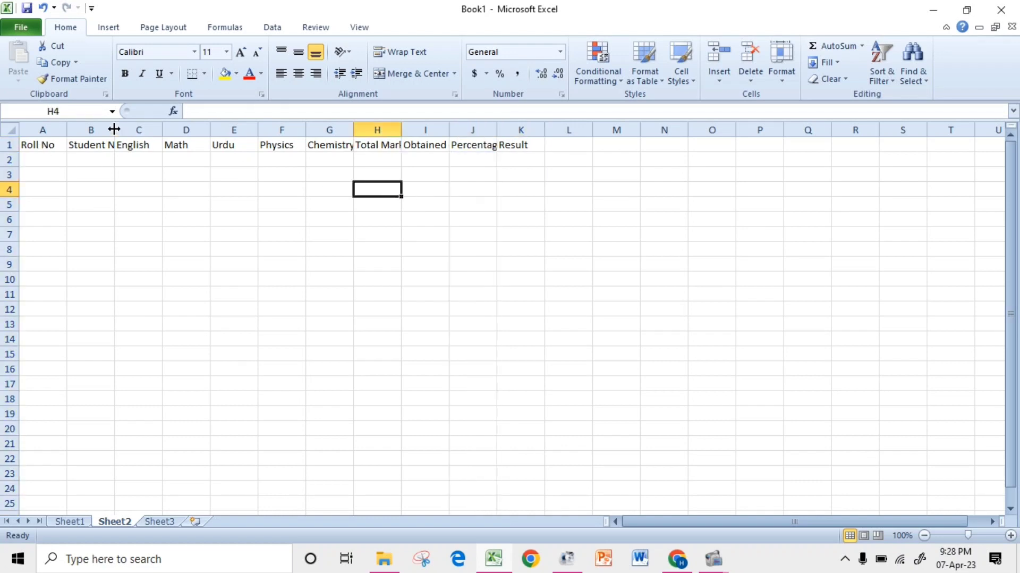
- Widen the Student Name column to fit its heading, and narrow it again
drag(114, 129, 144, 126)
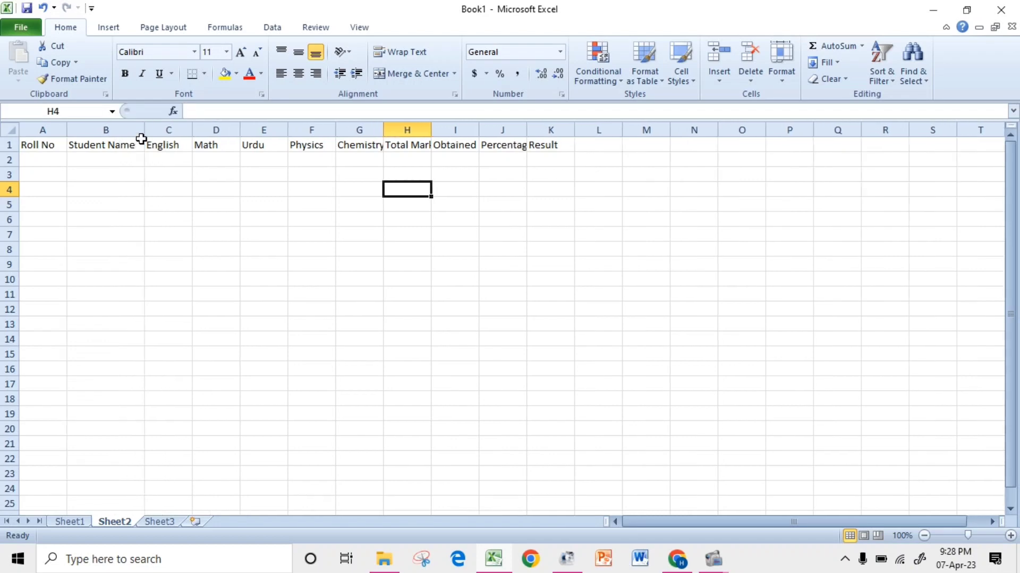
drag(143, 129, 117, 129)
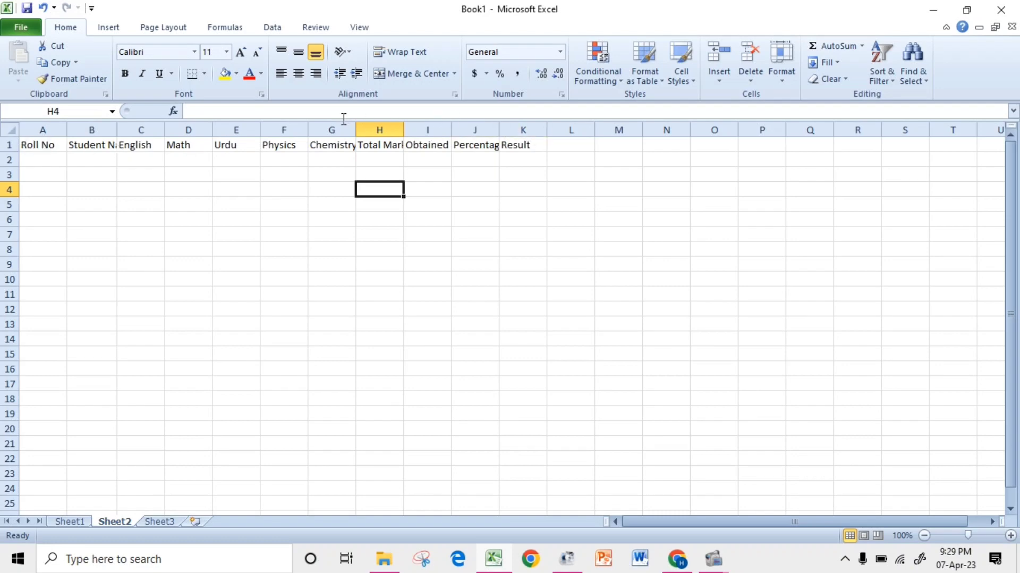
- Make the header row bold from Roll No through Result (A1:K1)
drag(37, 149, 509, 146)
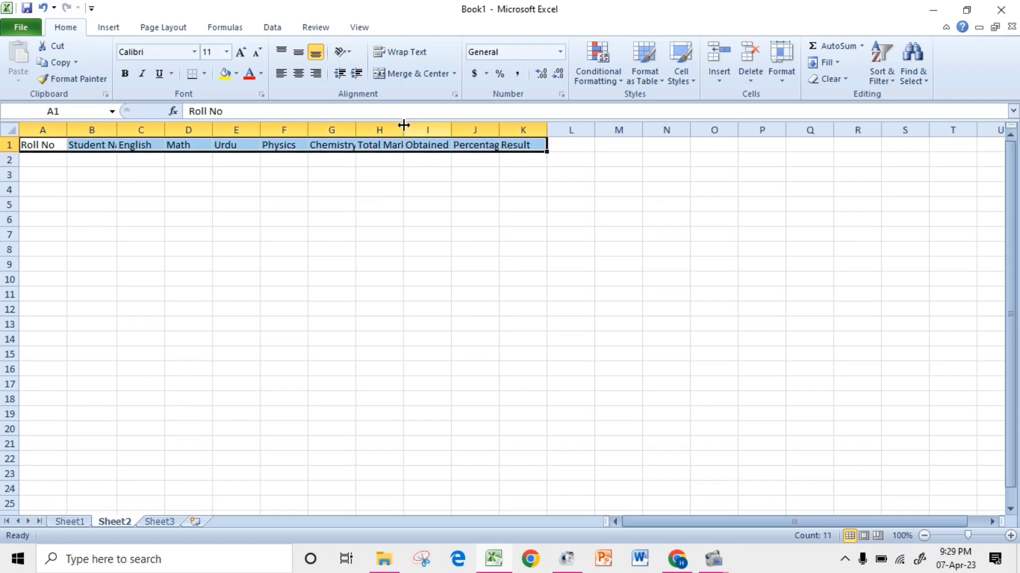
click(126, 74)
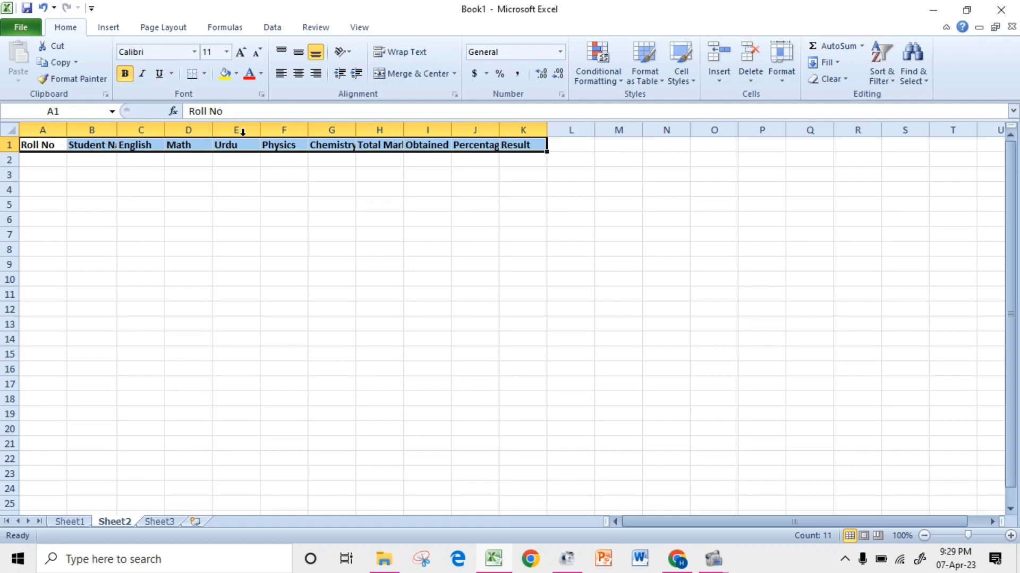
click(126, 185)
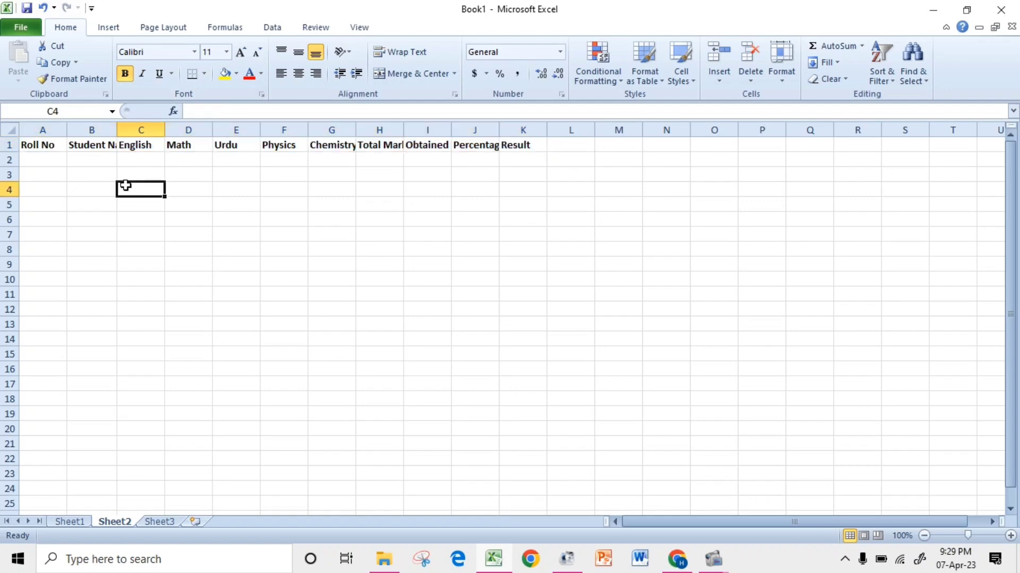
click(38, 143)
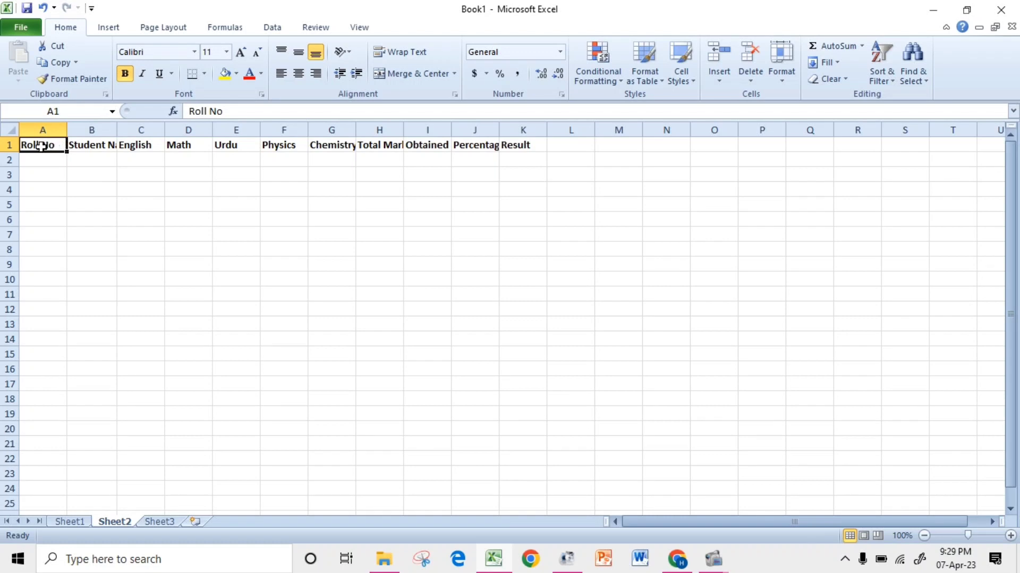
mouse_move(67, 153)
mouse_down()
mouse_move(134, 144)
mouse_move(64, 145)
mouse_up()
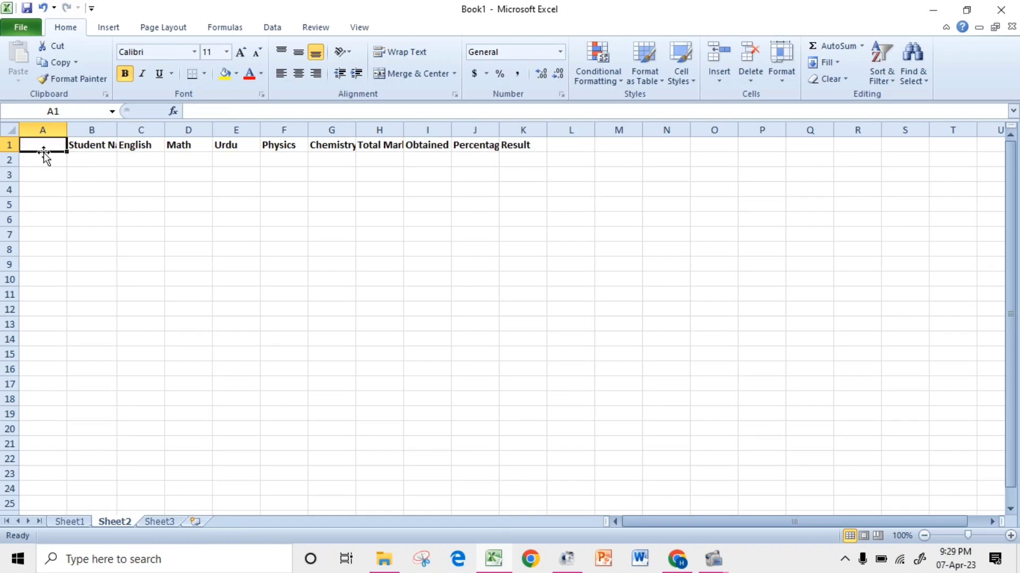
key(ctrl+z)
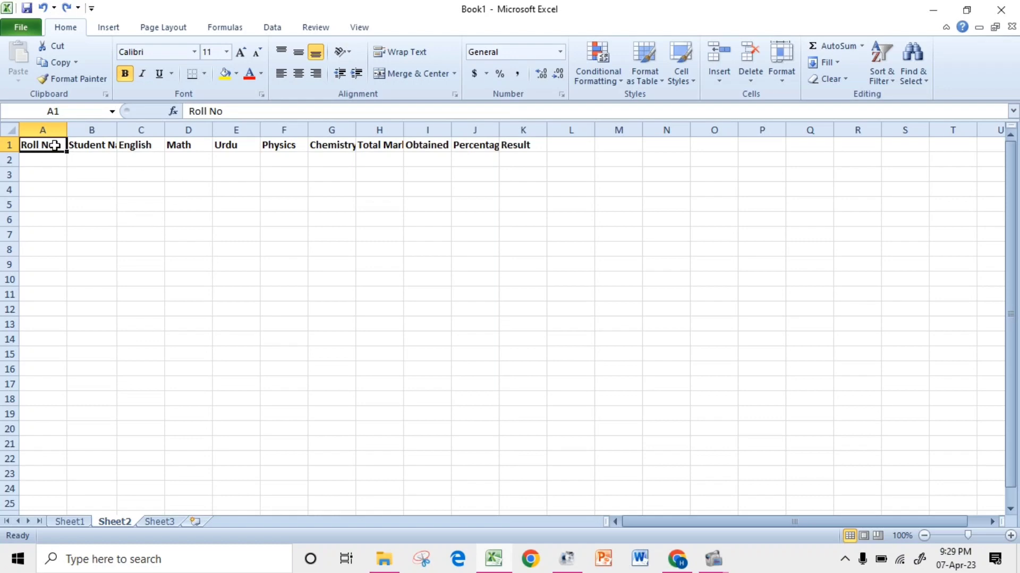
- AutoFit the column widths to the headings from Roll No to Result in A1:K1
drag(56, 145, 510, 142)
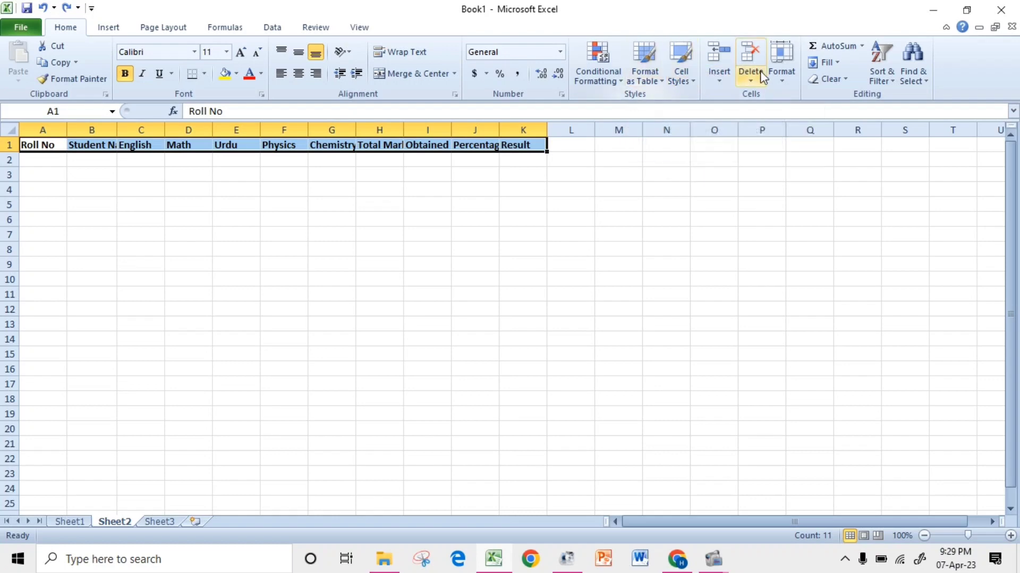
click(786, 74)
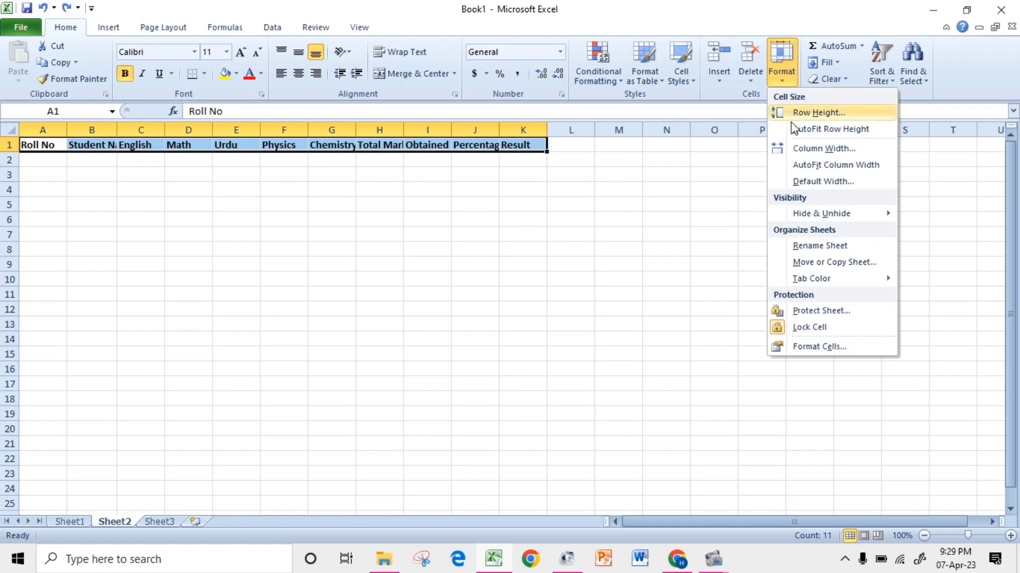
click(805, 168)
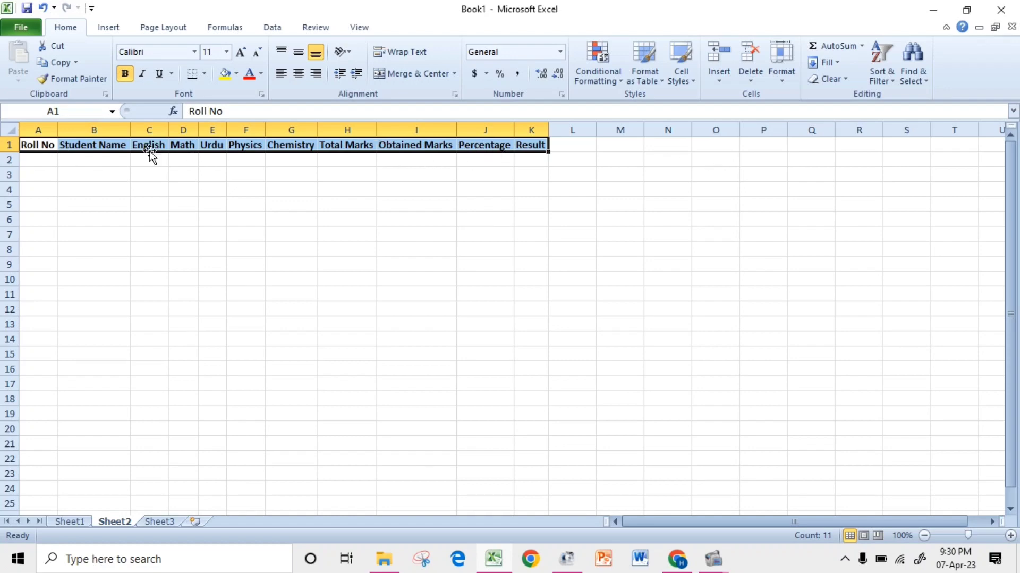
click(104, 172)
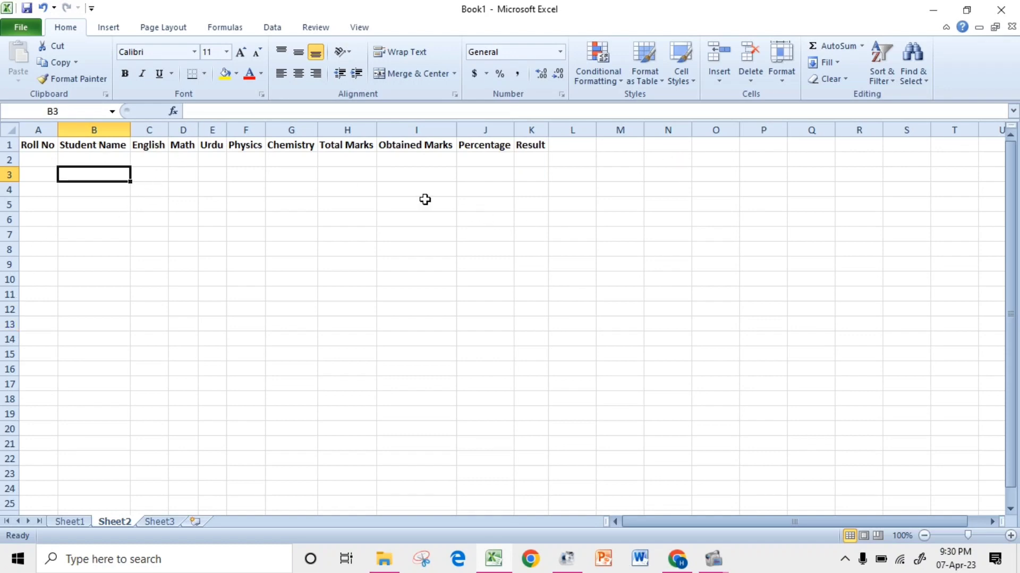
- Number the Roll No column from 1 to 20 in A2:A21 by entering 1 and 2 and extending the series
click(44, 161)
text(1)
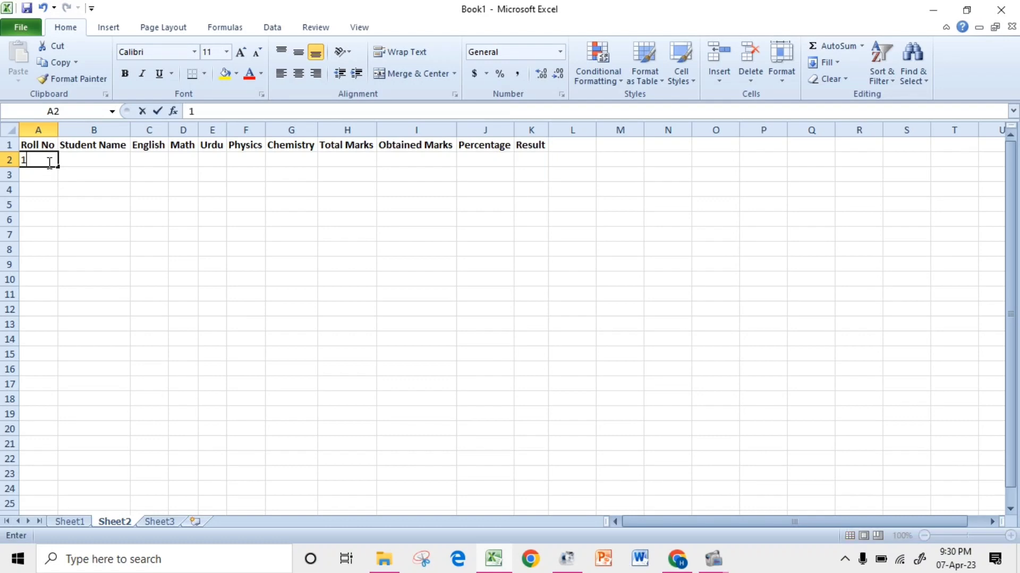
key(Return)
text(2)
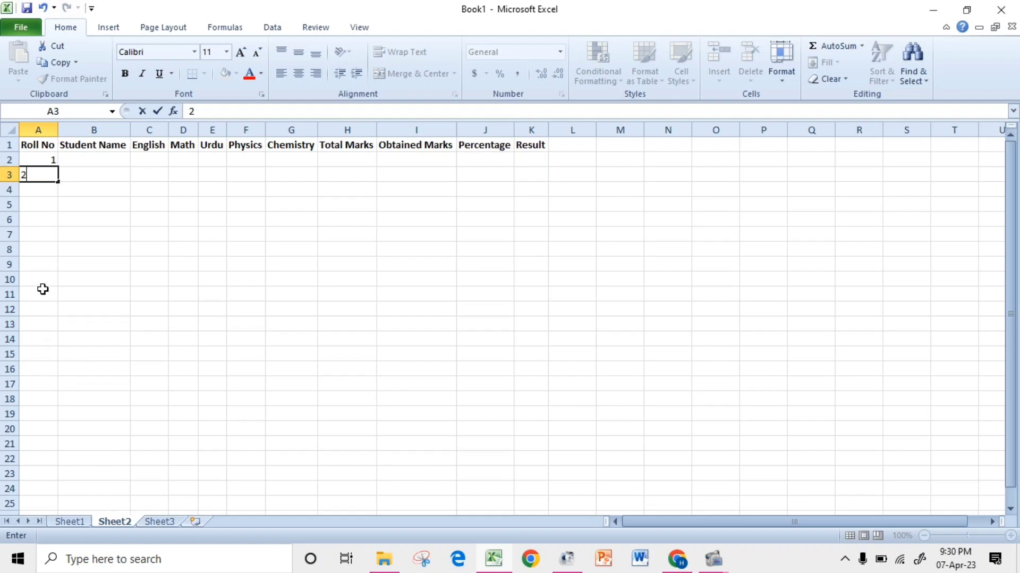
click(46, 159)
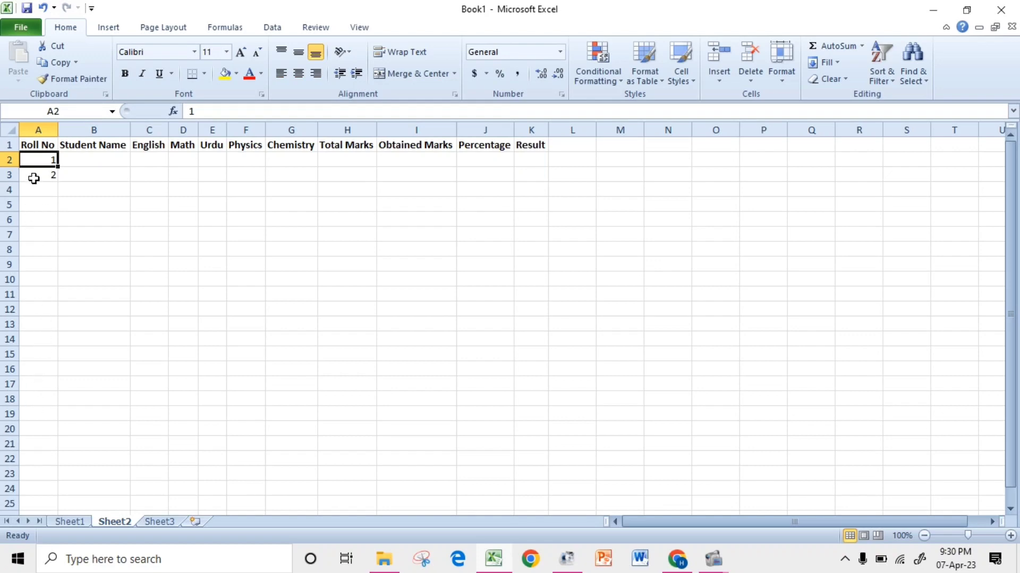
drag(44, 162, 43, 173)
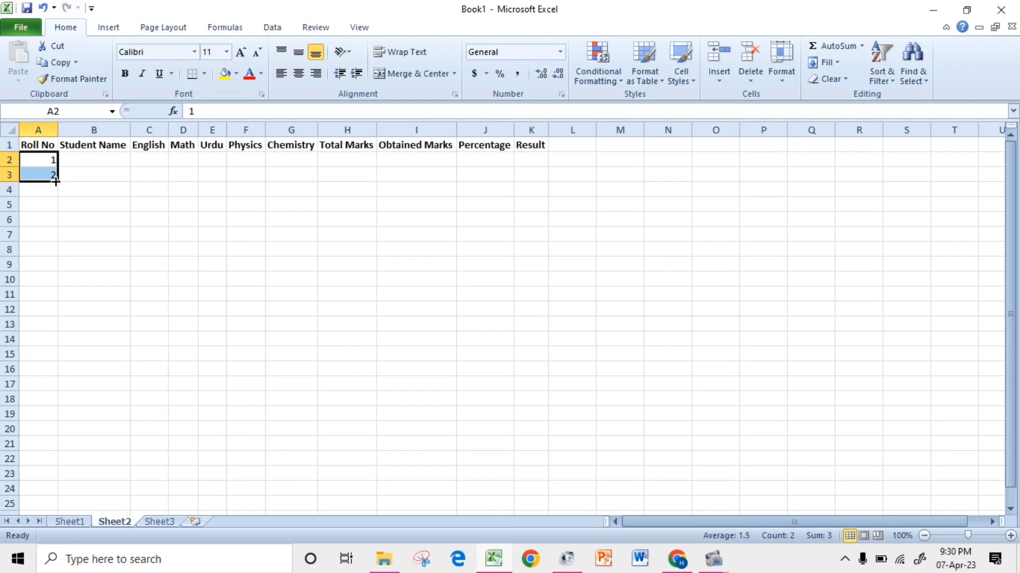
drag(56, 181, 50, 449)
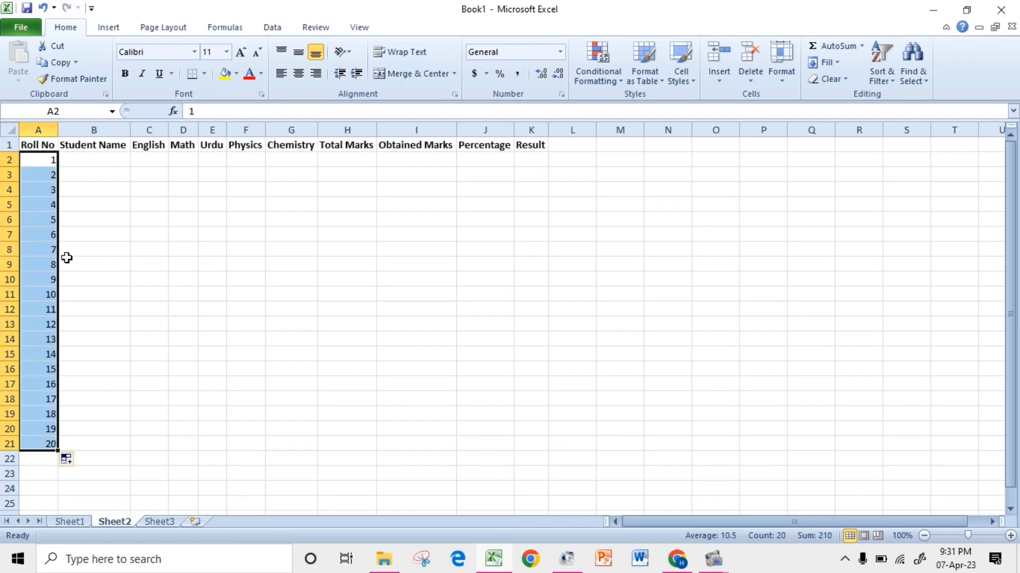
- Enter Sunday in G11 and autofill the weekdays down to Saturday in G17
click(294, 296)
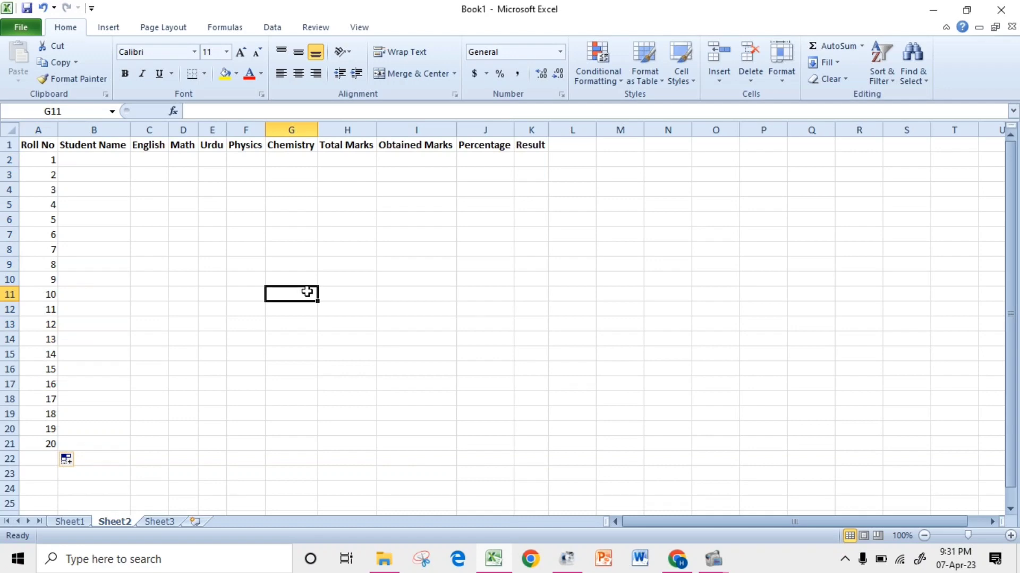
text(sunday)
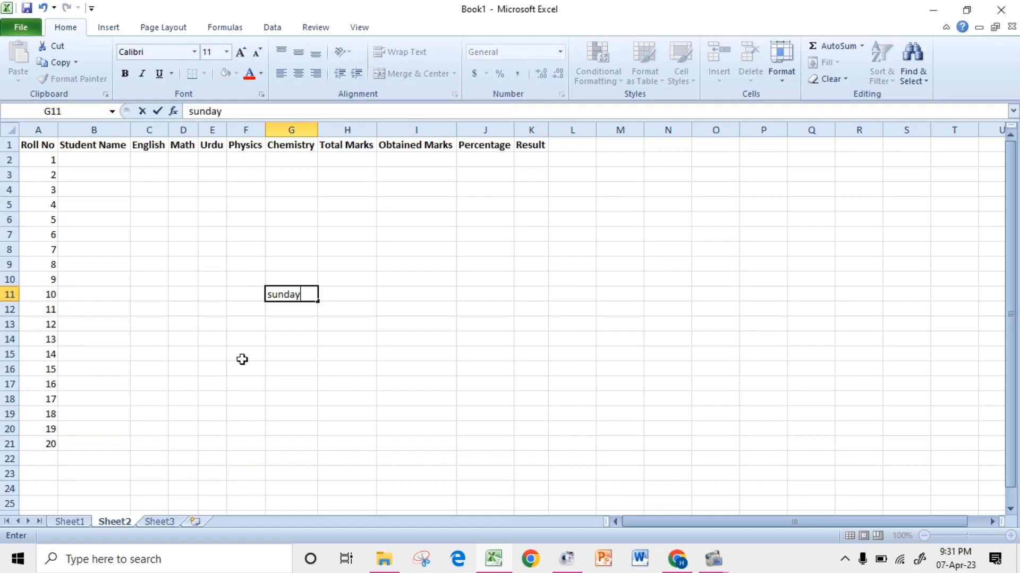
key(Return)
click(304, 296)
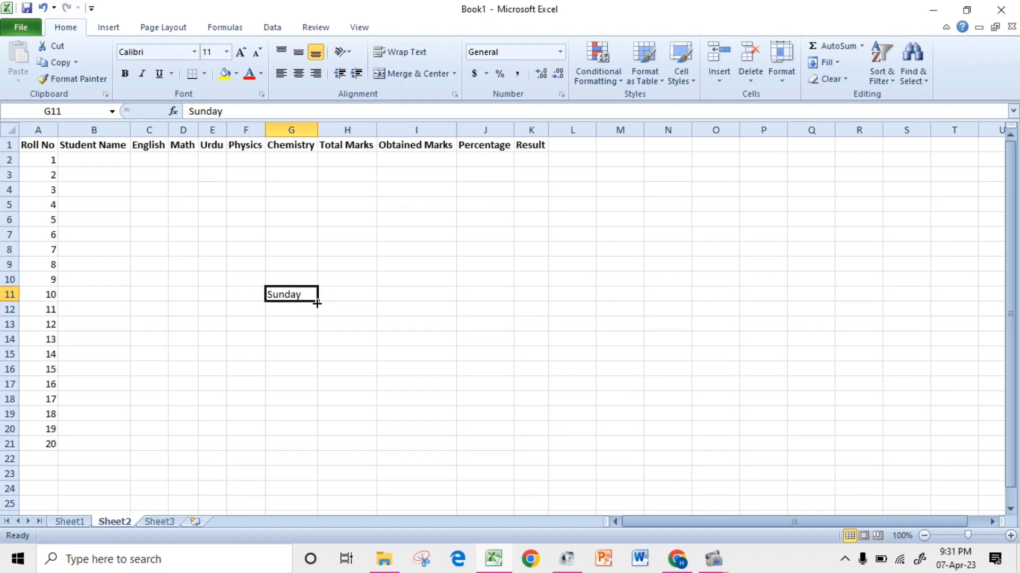
drag(317, 303, 323, 399)
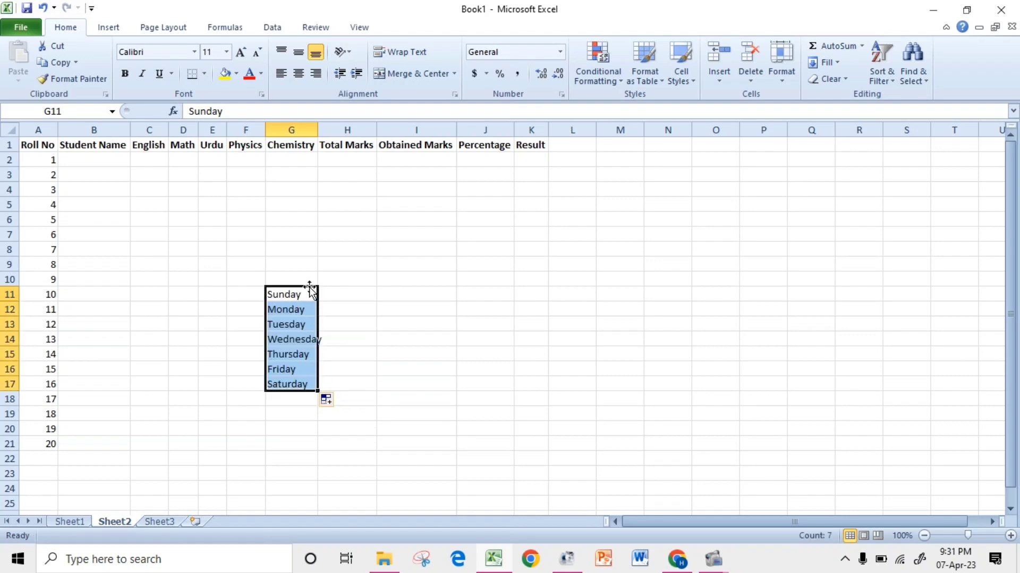
- Enter jan in I11 and autofill the month abbreviations down to dec in I22
click(425, 292)
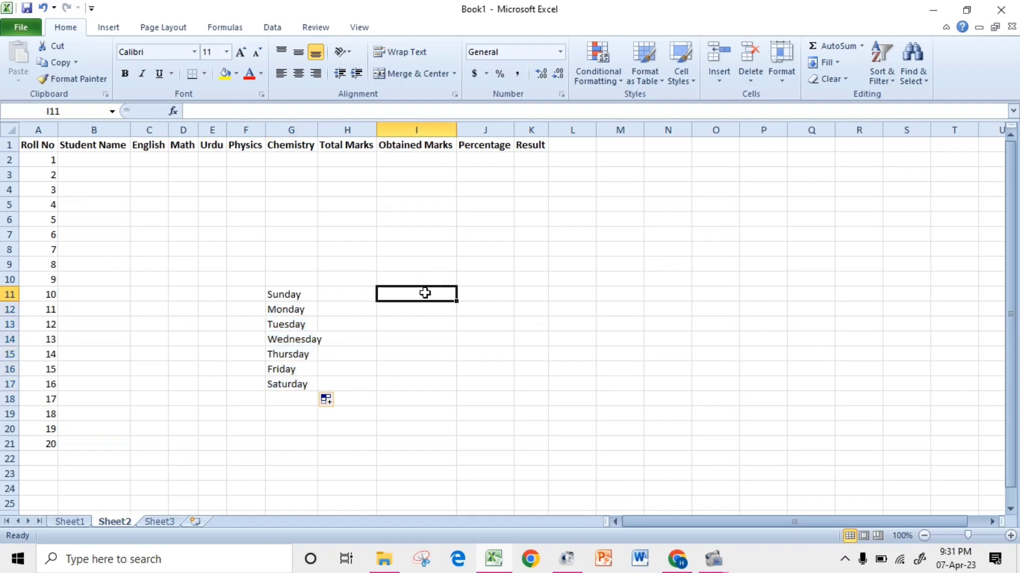
text(jan)
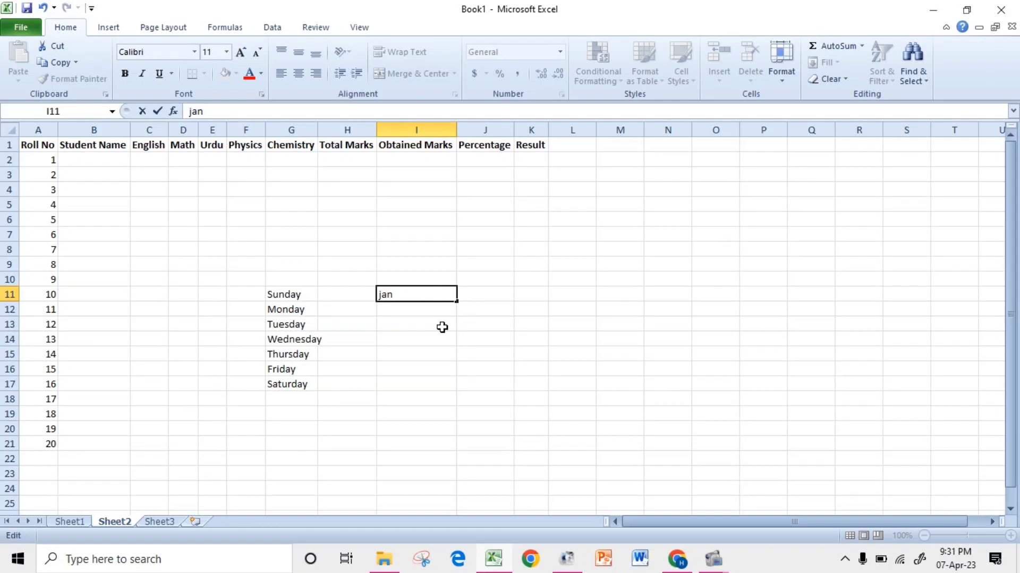
key(Return)
click(438, 293)
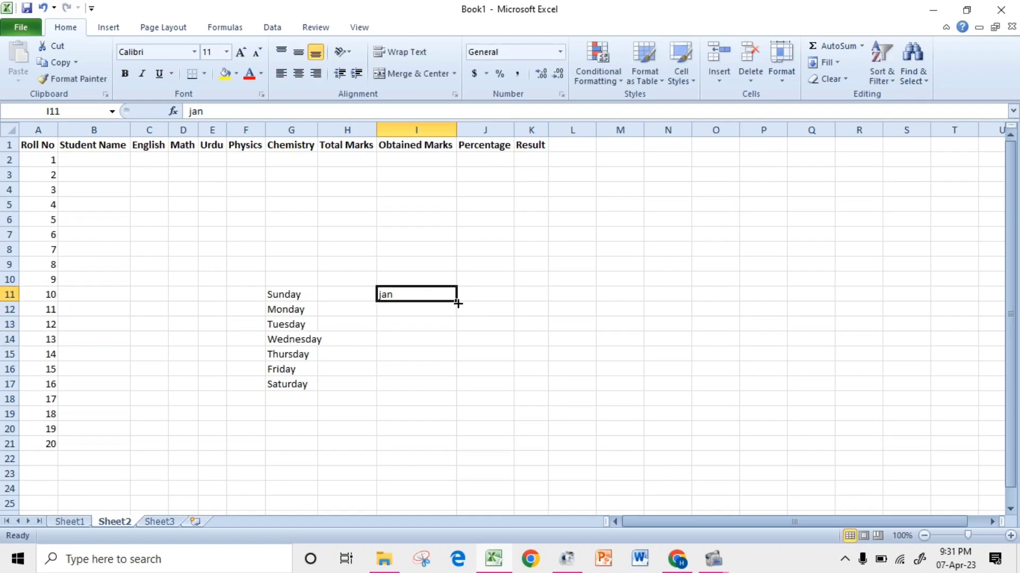
drag(456, 301, 451, 468)
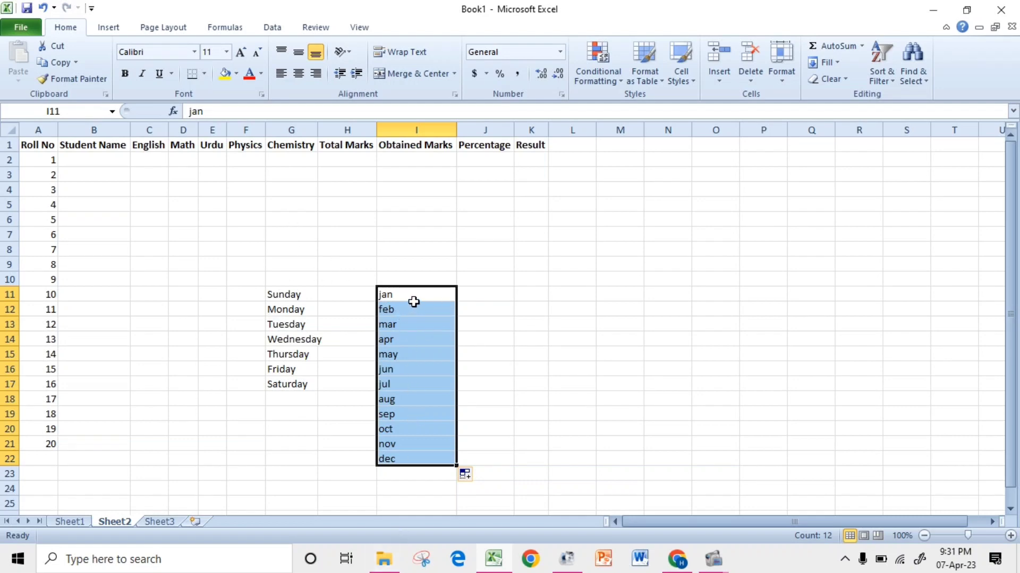
- Clear the sample weekday list in column G and the sample month list in column I
key(BackSpace)
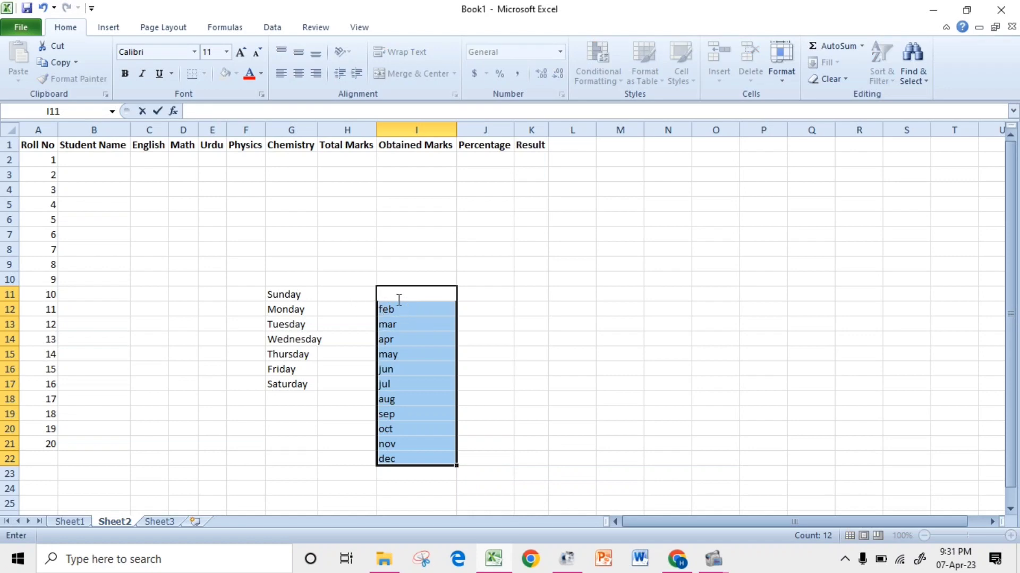
drag(312, 295, 302, 377)
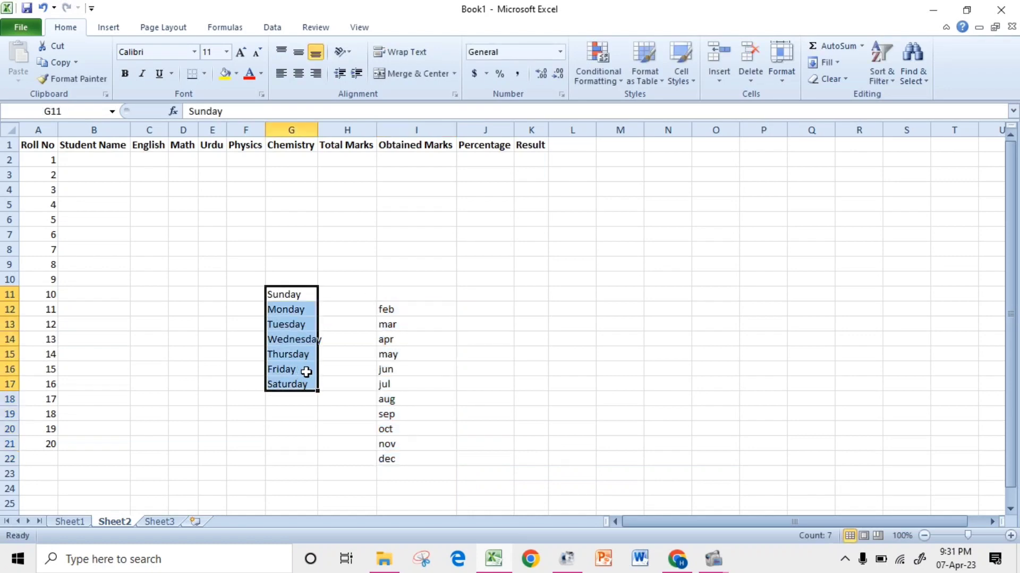
key(Delete)
click(389, 307)
drag(389, 306, 384, 472)
key(Delete)
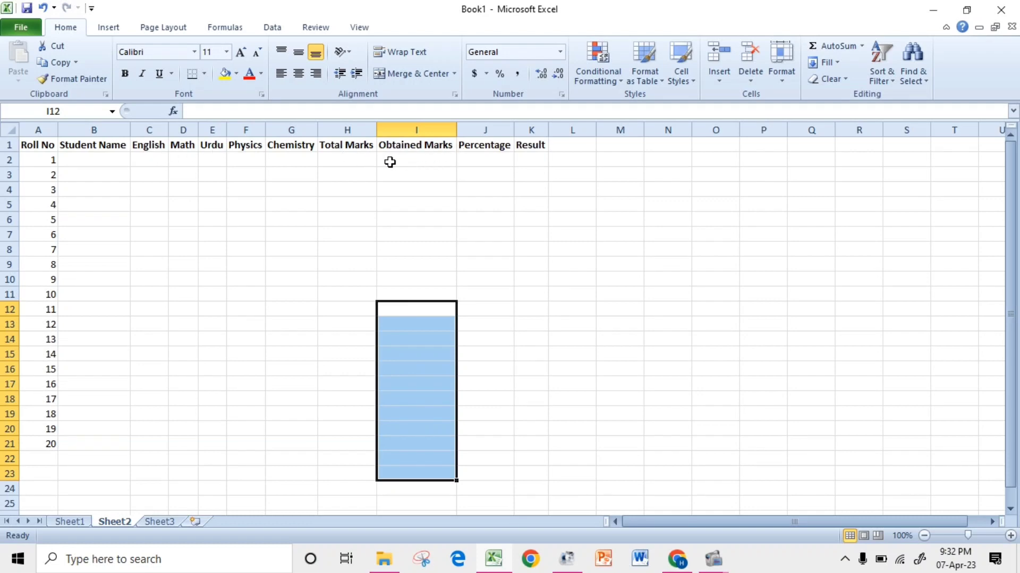
click(355, 159)
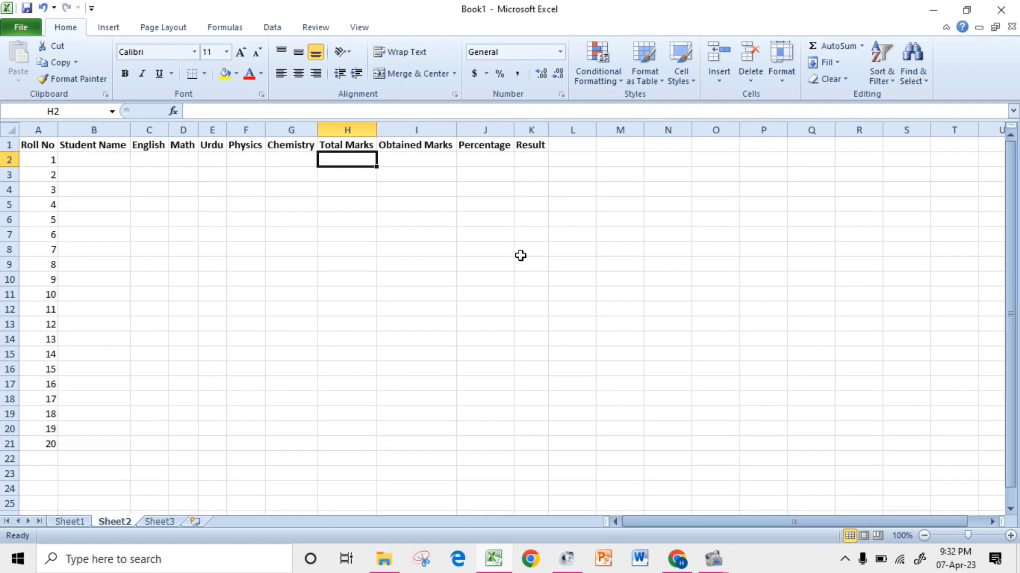
click(417, 160)
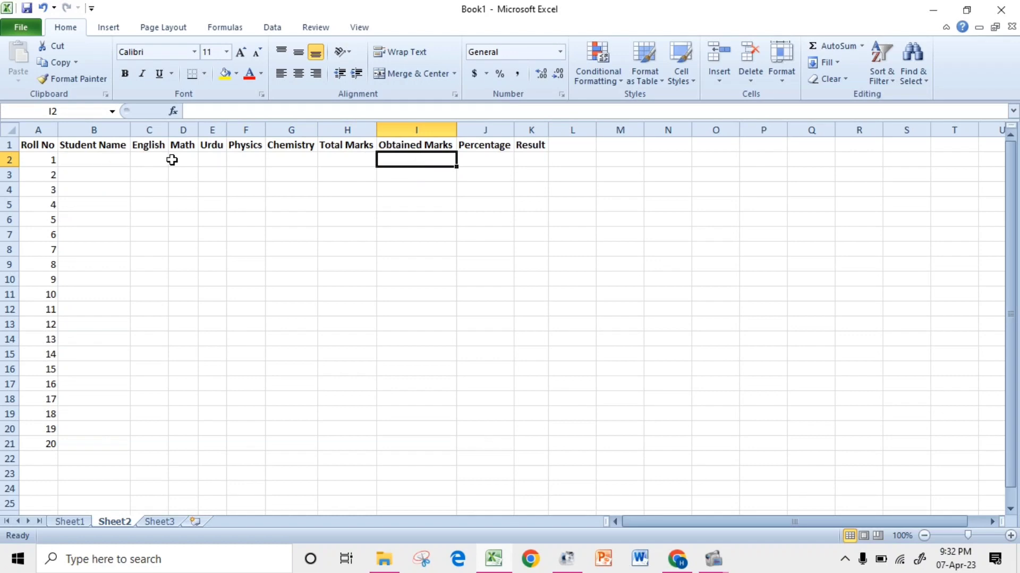
click(419, 167)
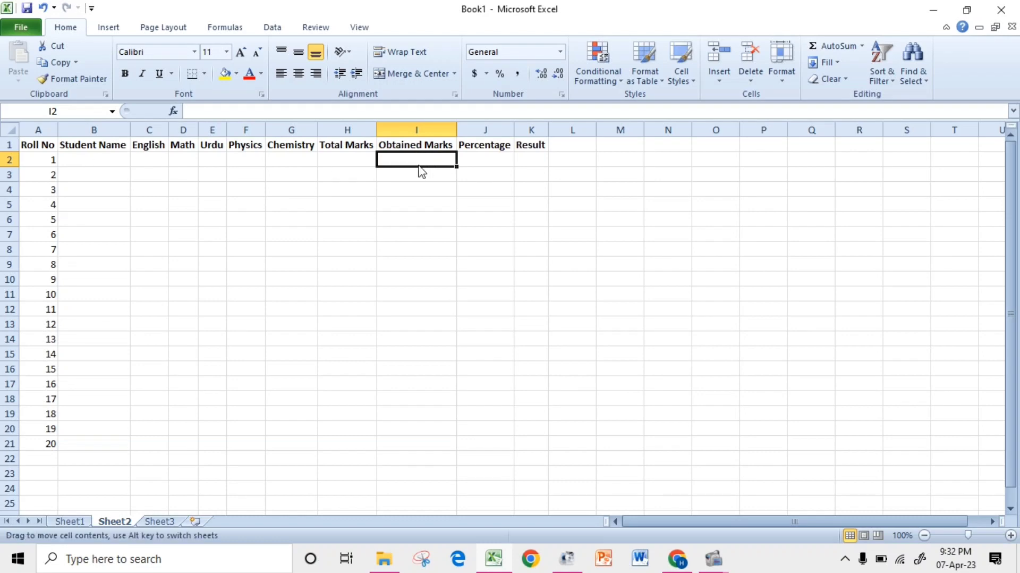
click(413, 190)
click(413, 162)
click(417, 151)
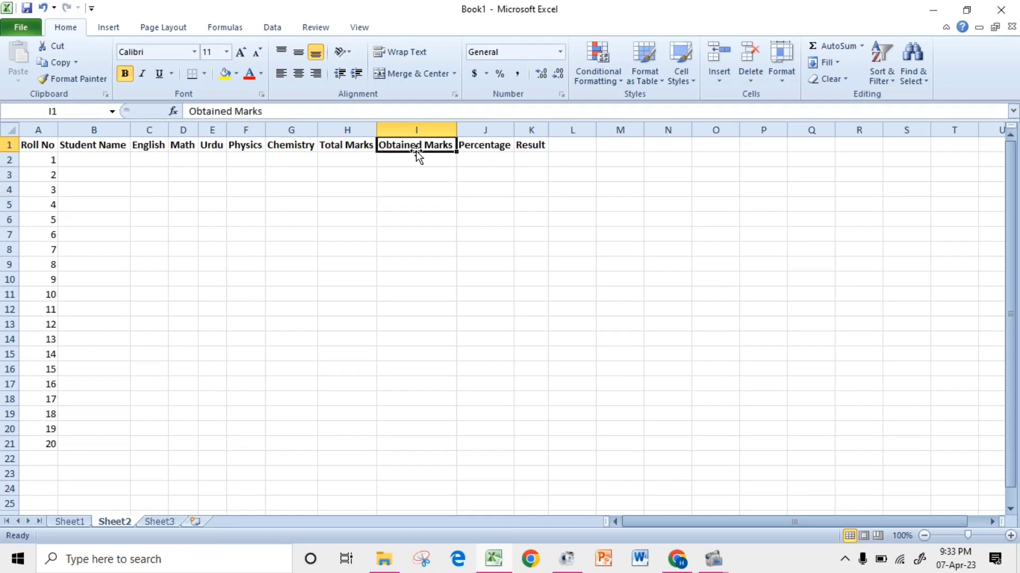
- Enter the formula =SUM(C2:G2) in the Obtained Marks cell I2 to add the five subject marks of roll number 1
click(416, 166)
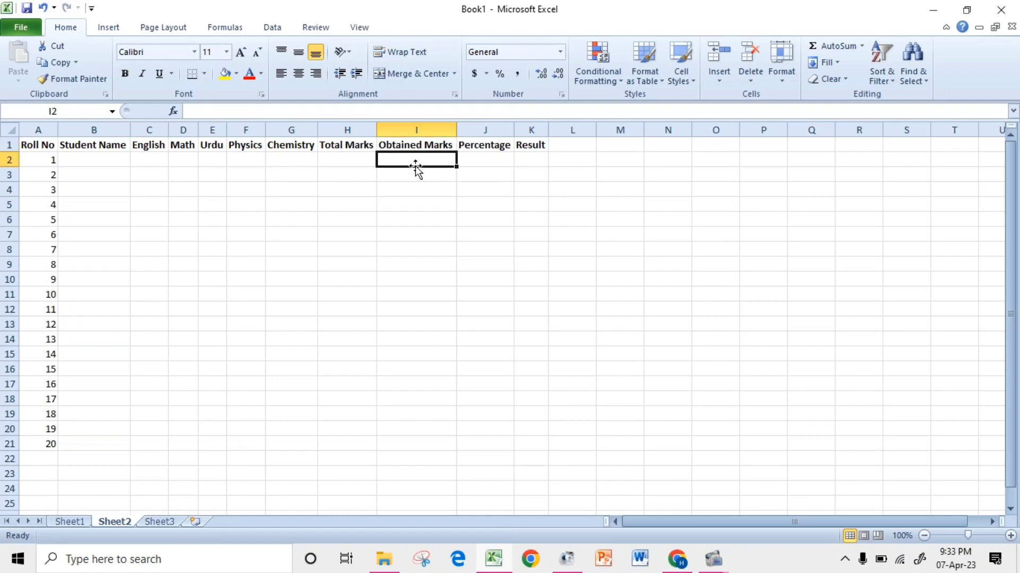
text(=)
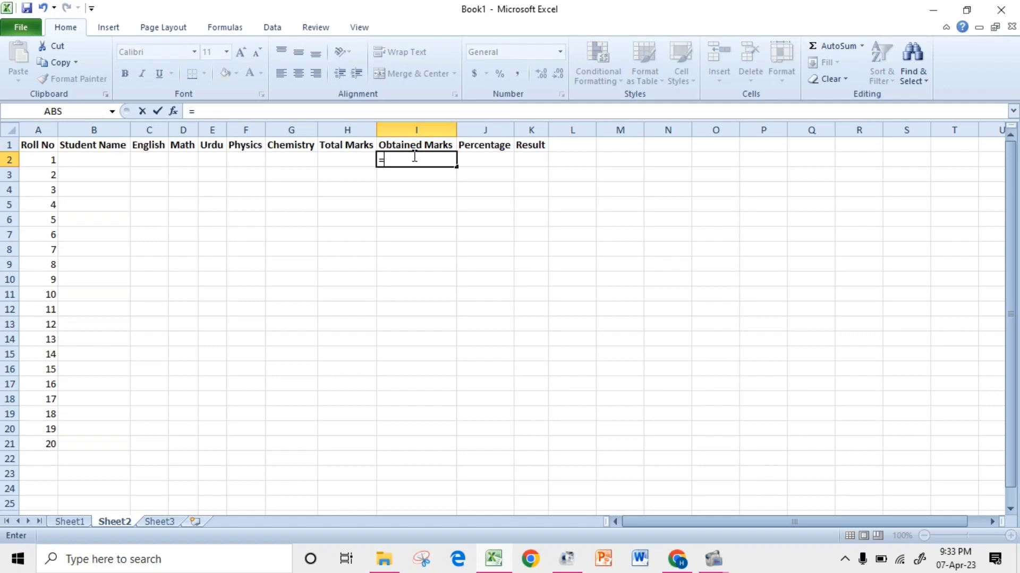
text(sum)
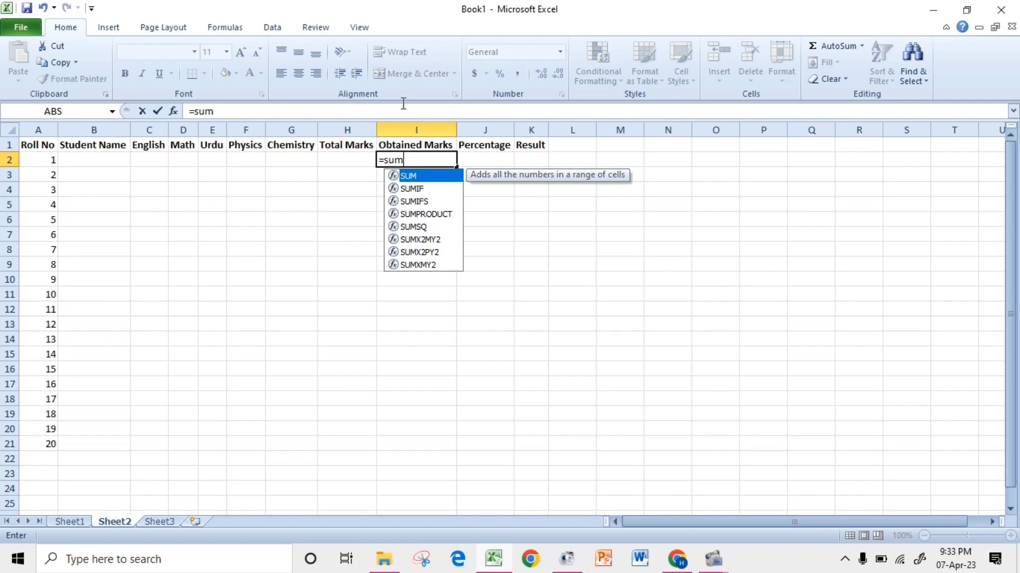
double_click(419, 175)
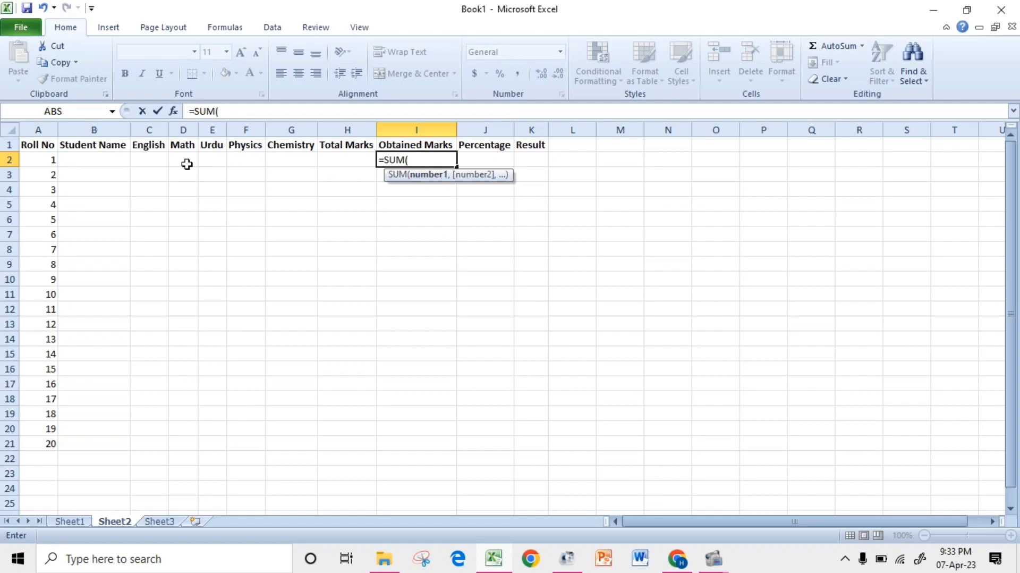
drag(145, 162, 298, 164)
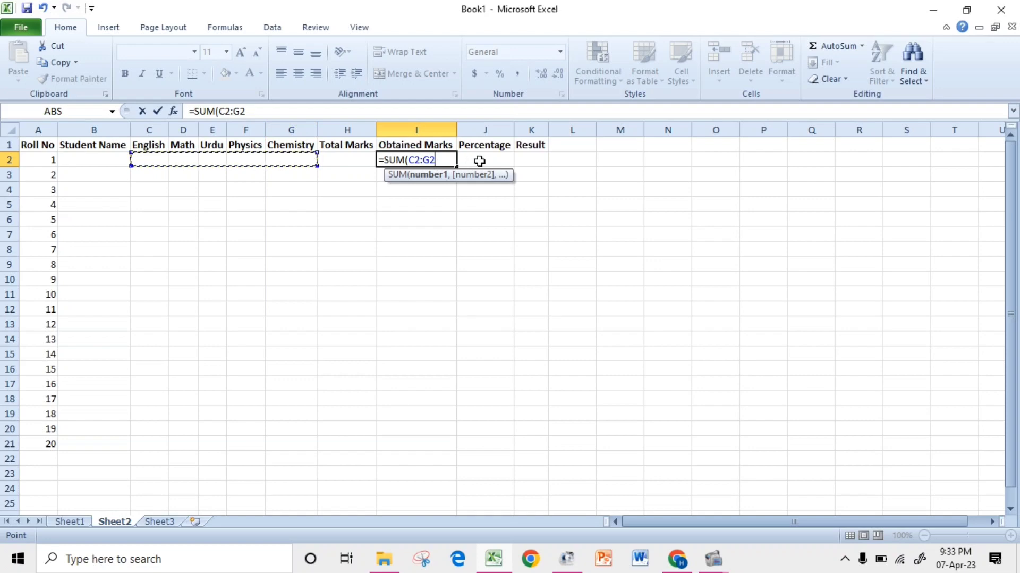
text())
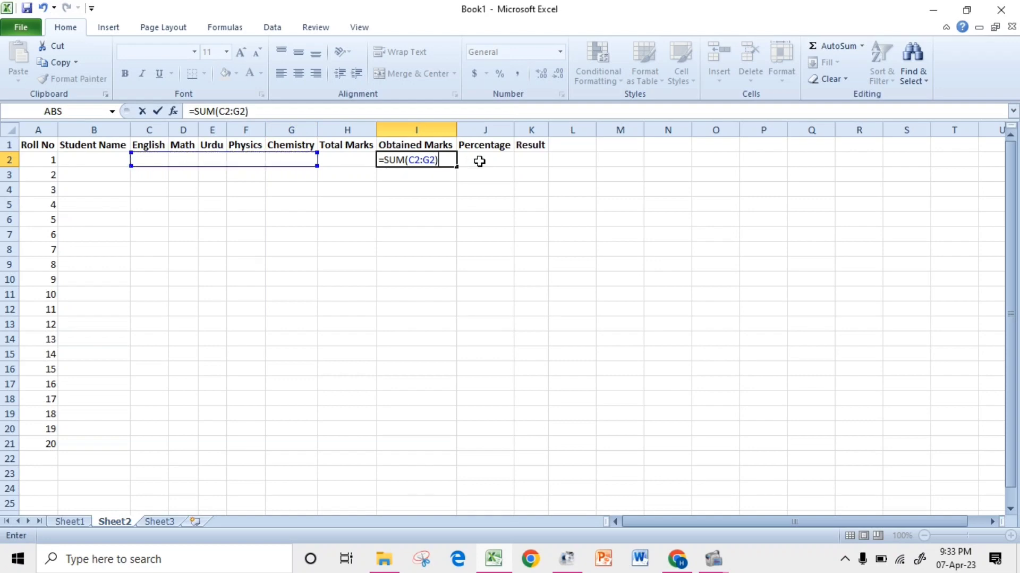
key(Return)
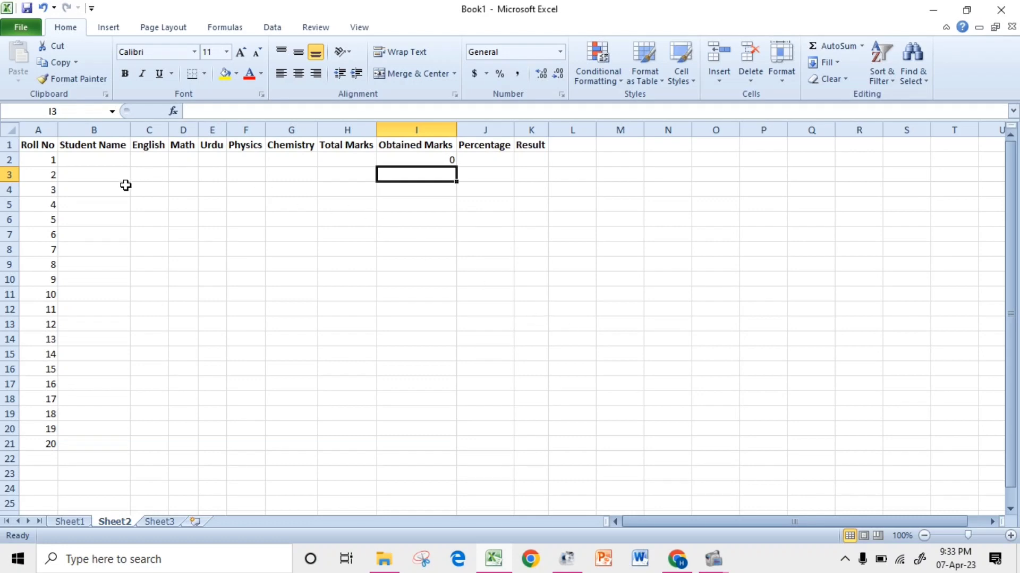
click(436, 160)
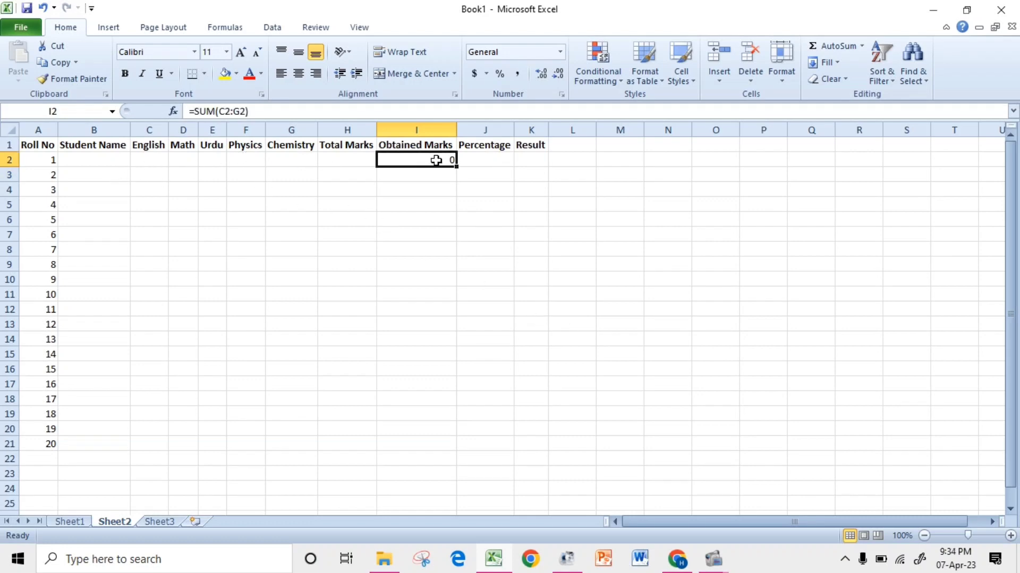
- Enter the subject marks for roll number 1 in C2:G2: English 48, Math 55, Urdu 65, Physics 85 and Chemistry 45
click(144, 166)
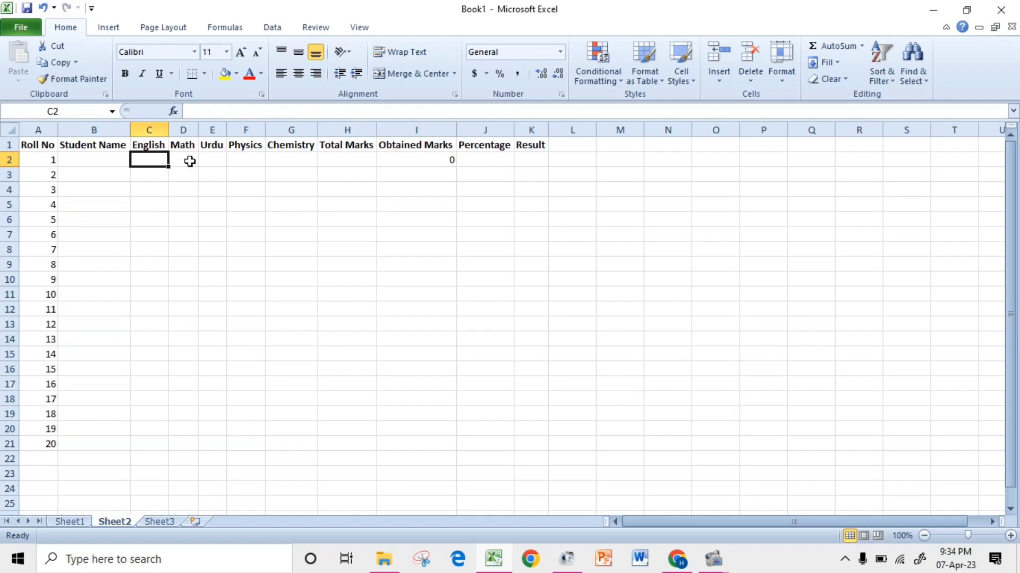
text(48)
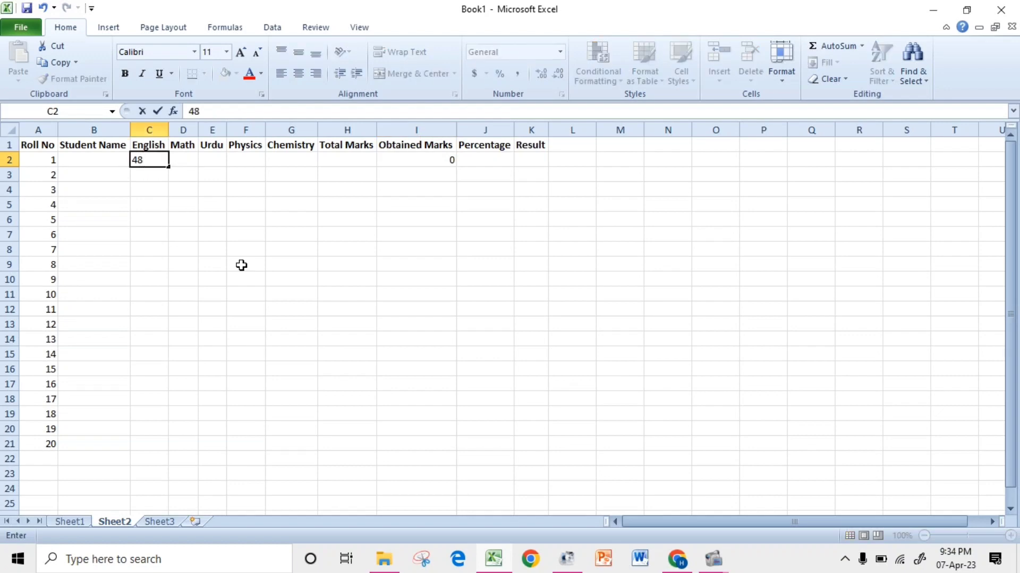
click(187, 165)
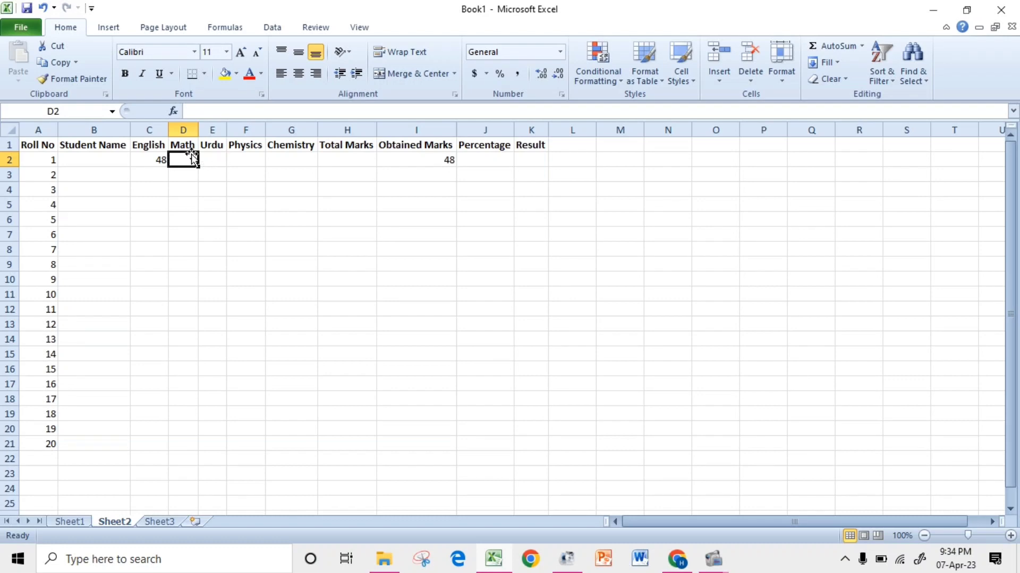
text(55)
click(219, 162)
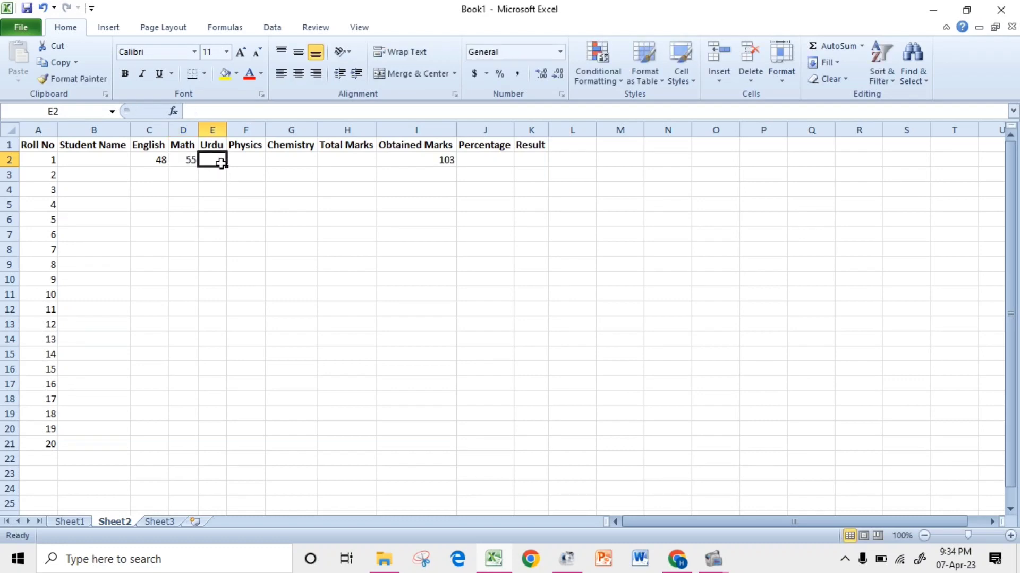
text(65)
click(244, 155)
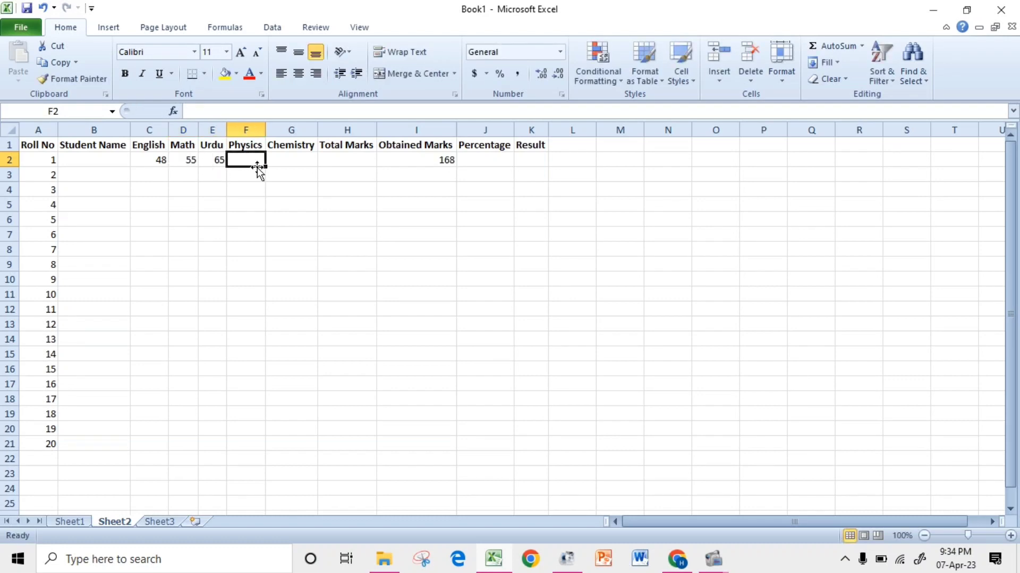
text(85)
click(274, 159)
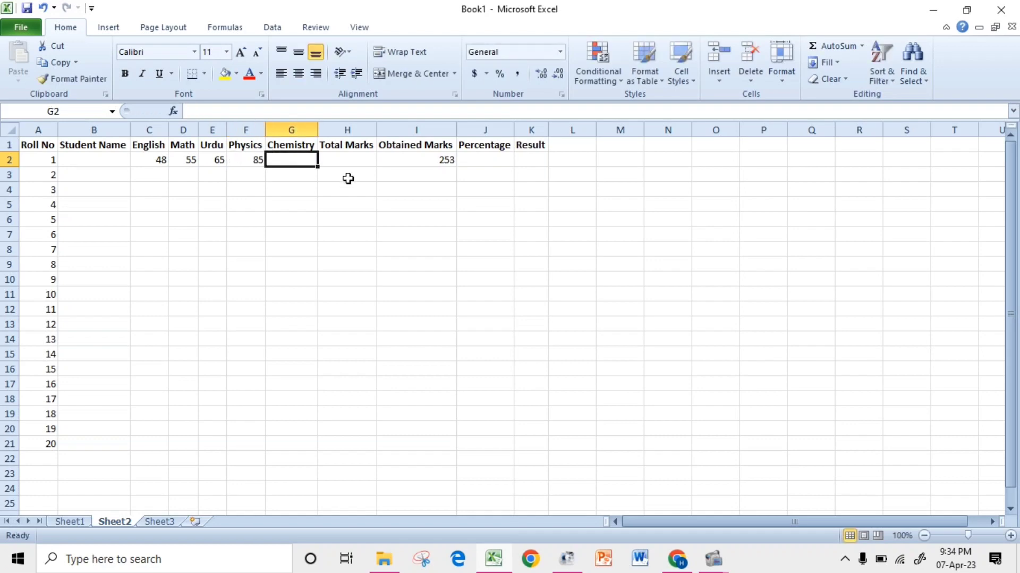
text(45)
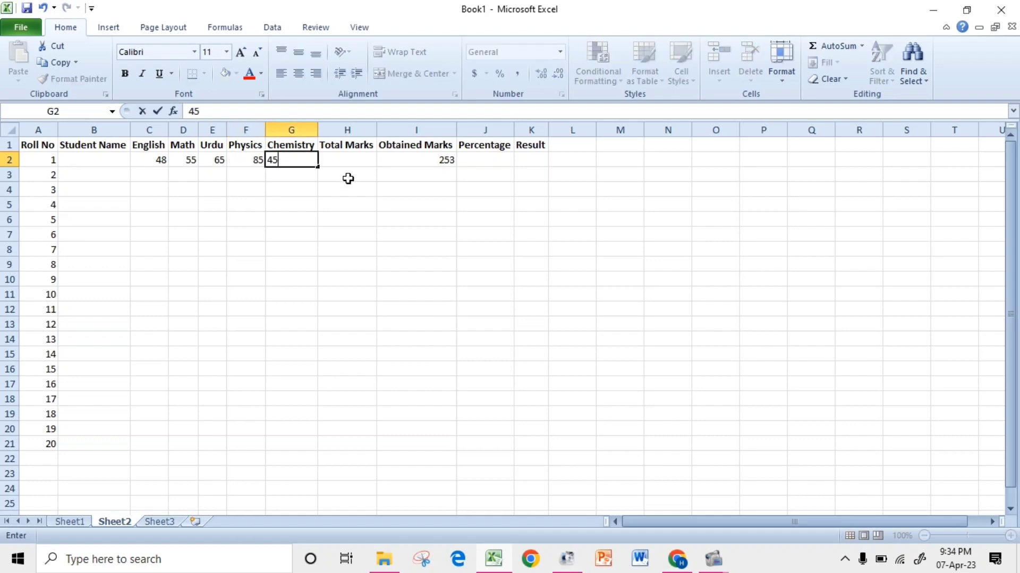
click(306, 186)
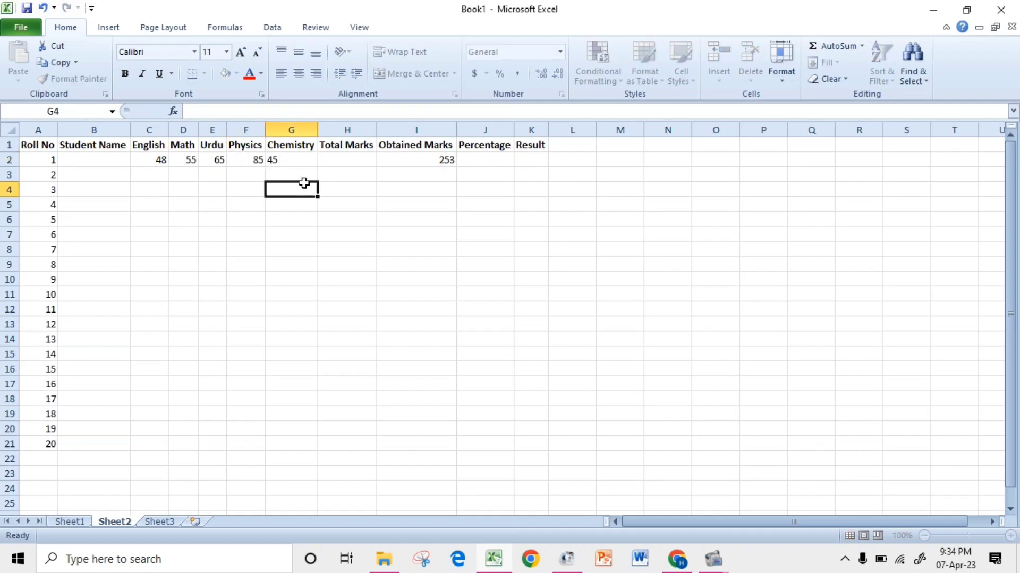
- Extend the Obtained Marks sum formula from I2 down to I9
click(446, 161)
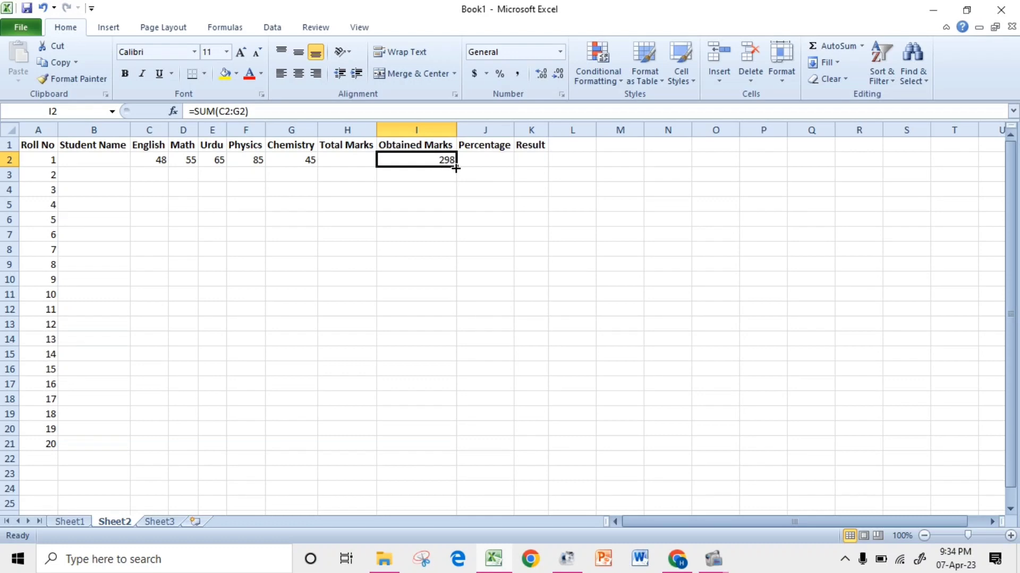
drag(456, 168, 449, 277)
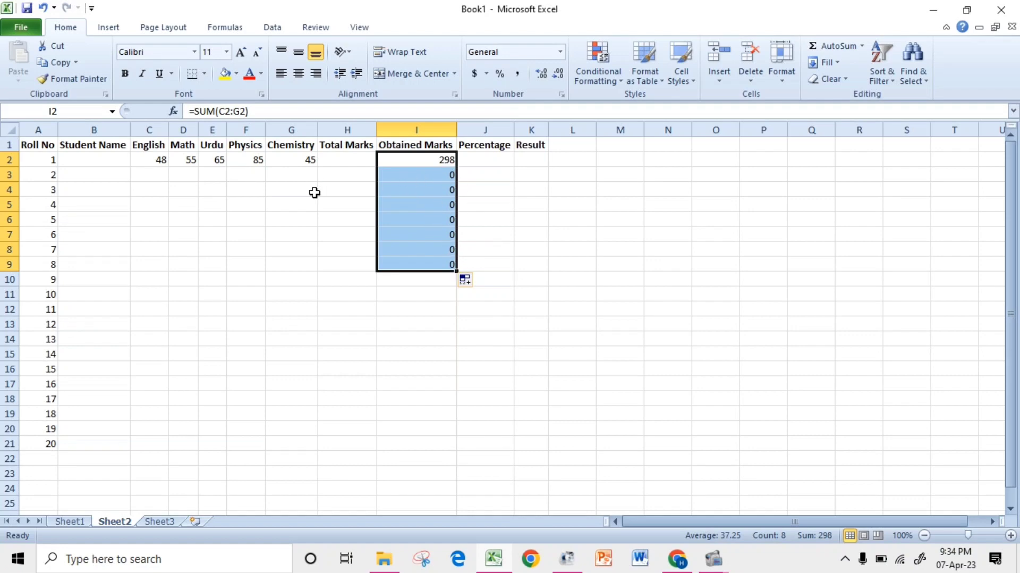
- Enter English 58 in C3 and Math 67 in D3 for roll number 2
click(164, 179)
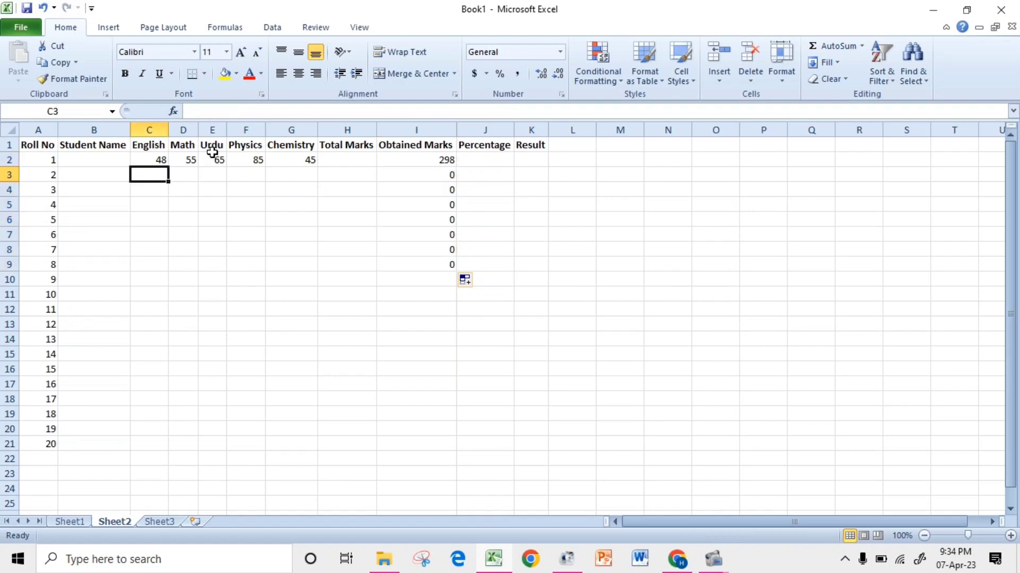
text(58)
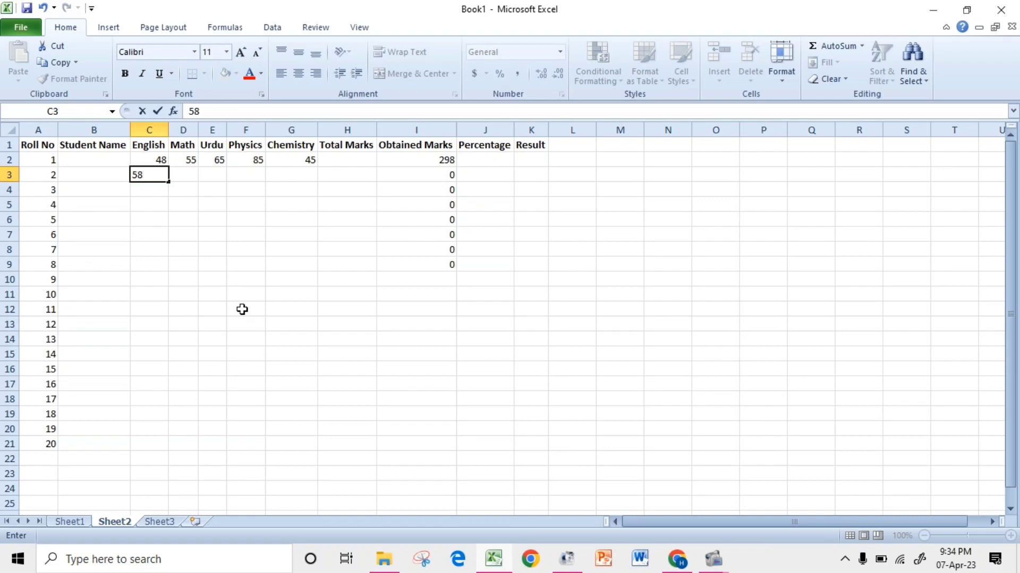
click(194, 187)
click(194, 174)
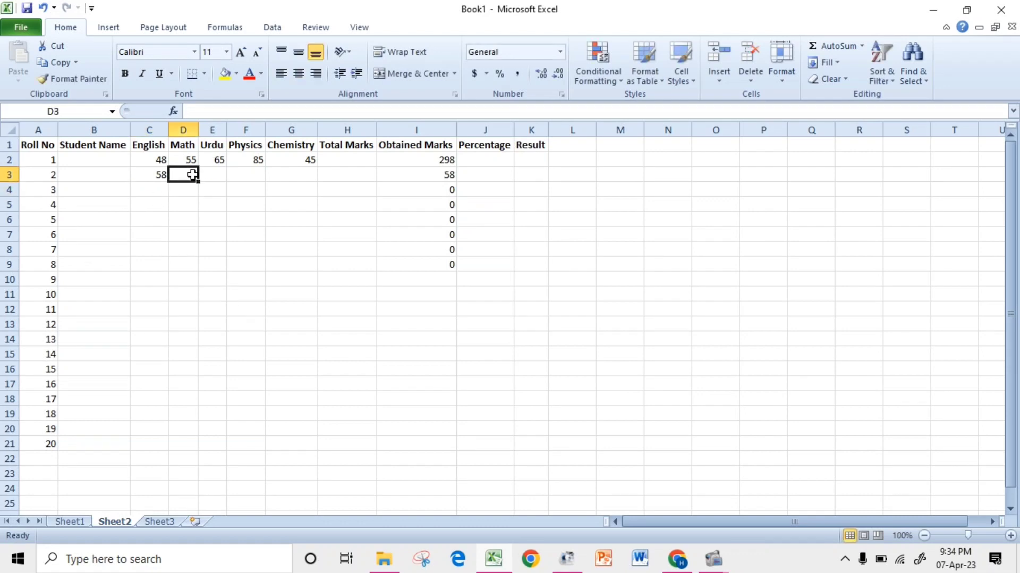
text(678)
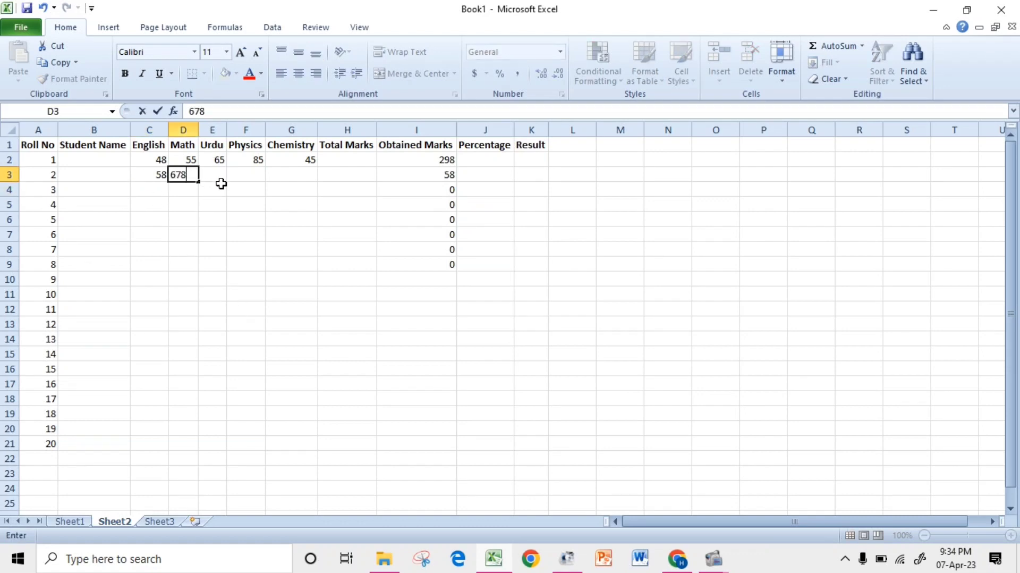
key(BackSpace)
click(221, 179)
click(221, 183)
text(5)
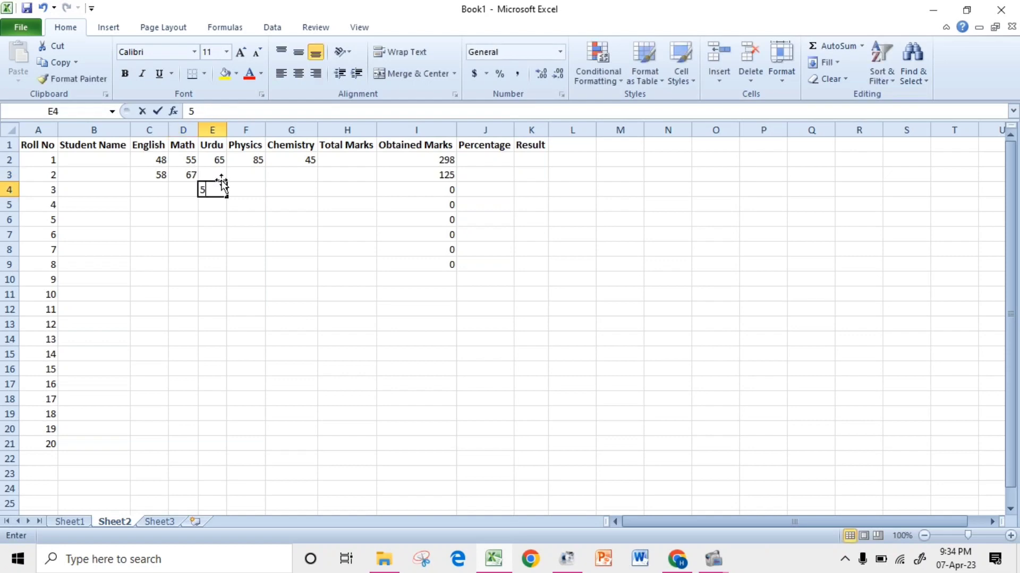
key(BackSpace)
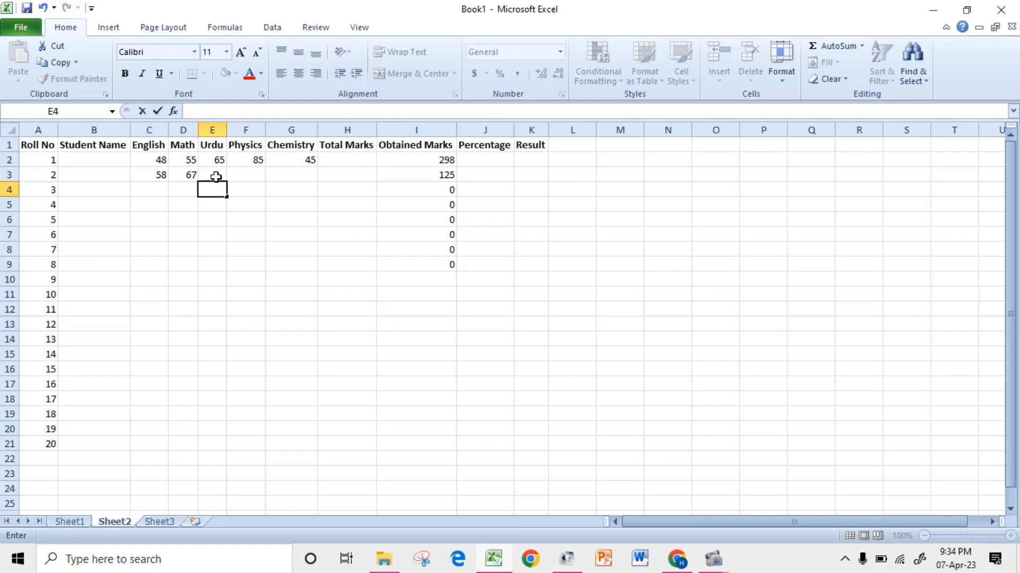
- Complete the marks for roll number 2 in E3:G3 with Urdu 55, Physics 63 and Chemistry 45
click(211, 175)
text(55)
click(238, 174)
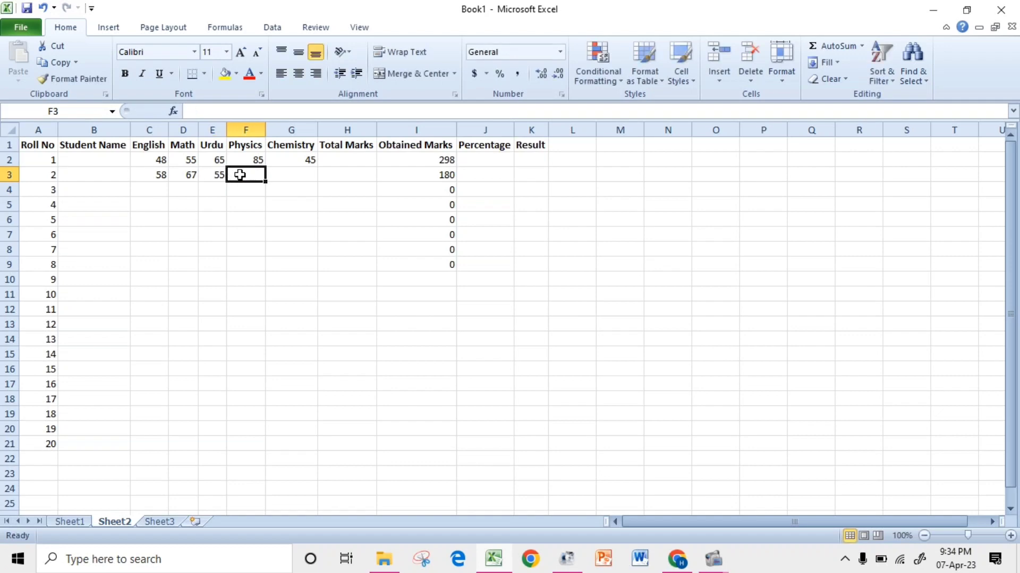
text(63)
click(282, 177)
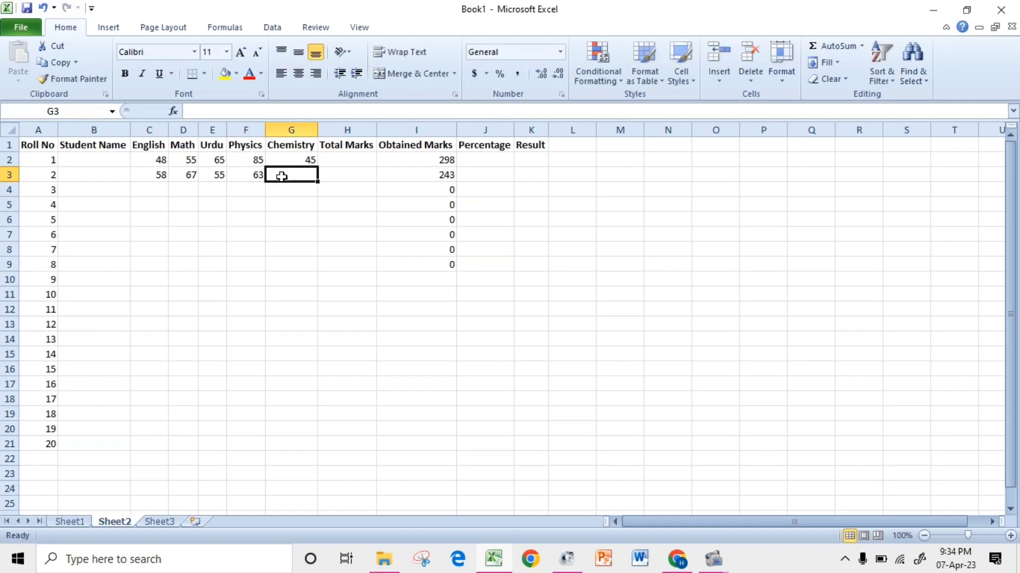
text(45)
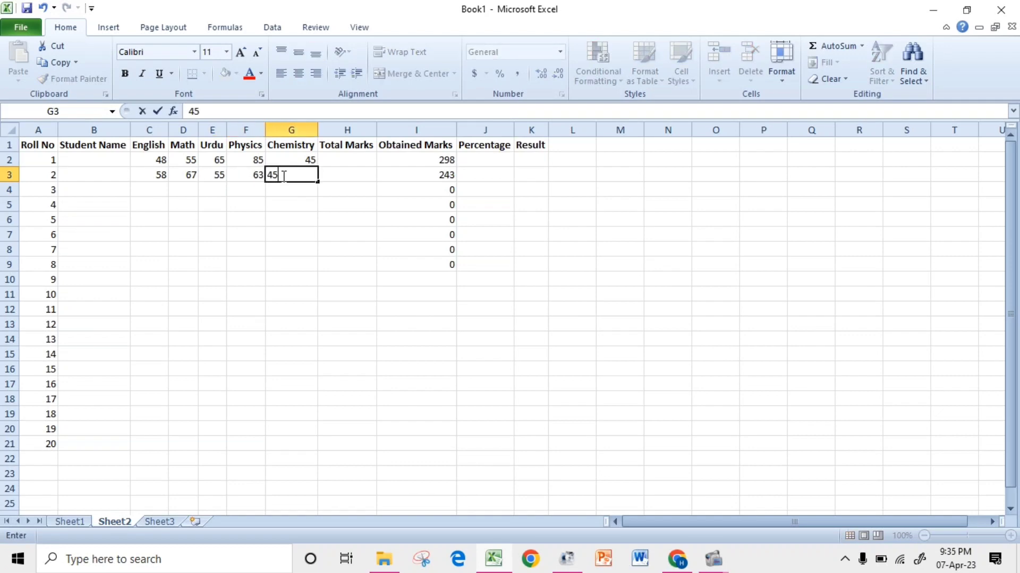
key(Return)
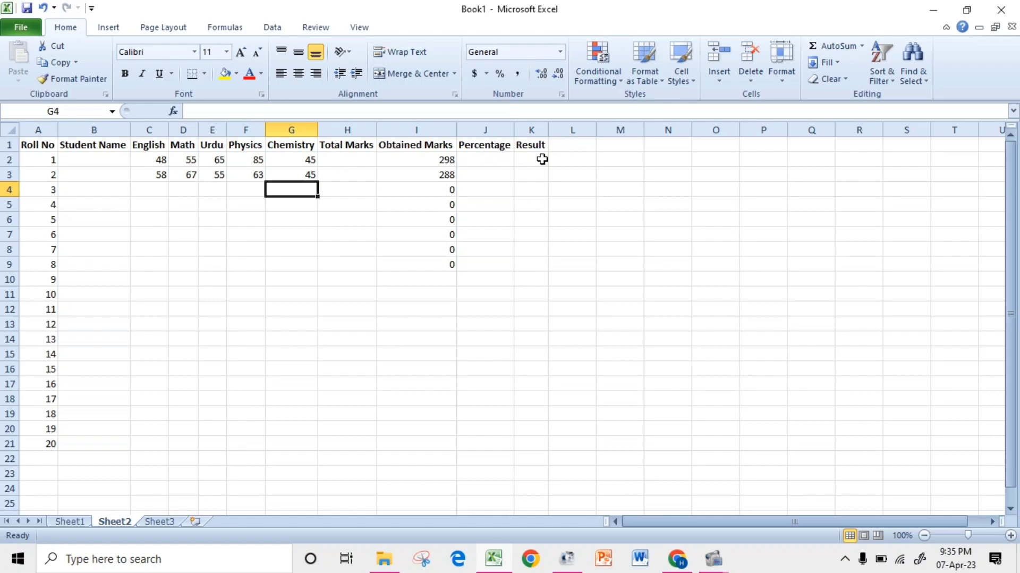
- Enter 500 as the Total Marks for roll number 1 in H2
click(344, 166)
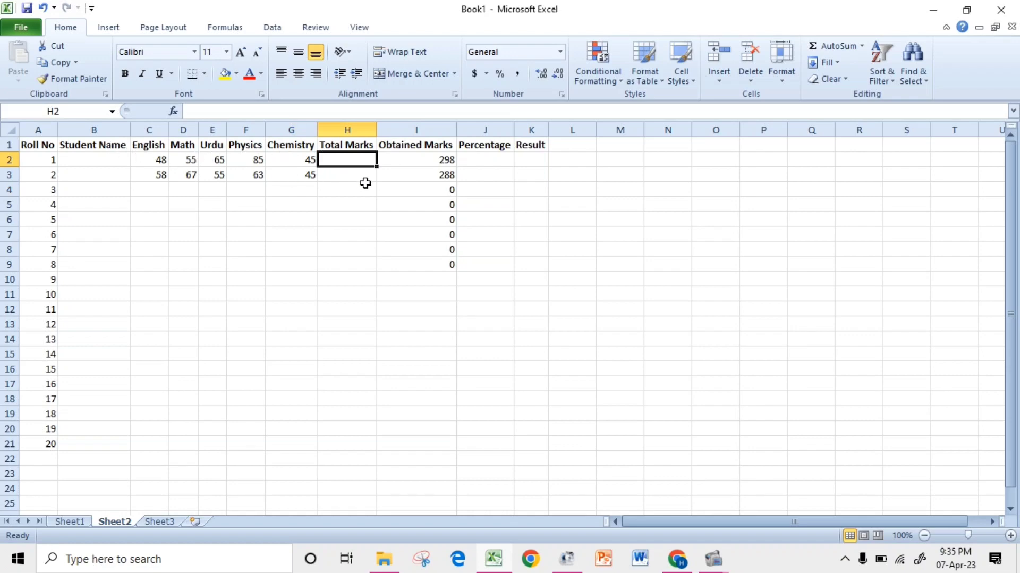
text(500)
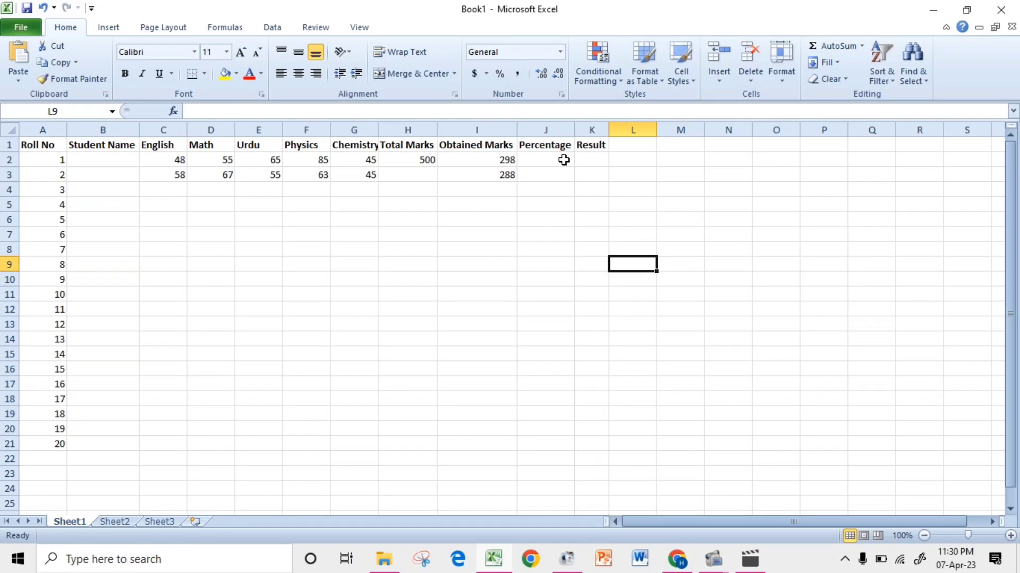
- Enter the percentage formula =I1:I2/H2*100 in J2 for roll number 1
text(=)
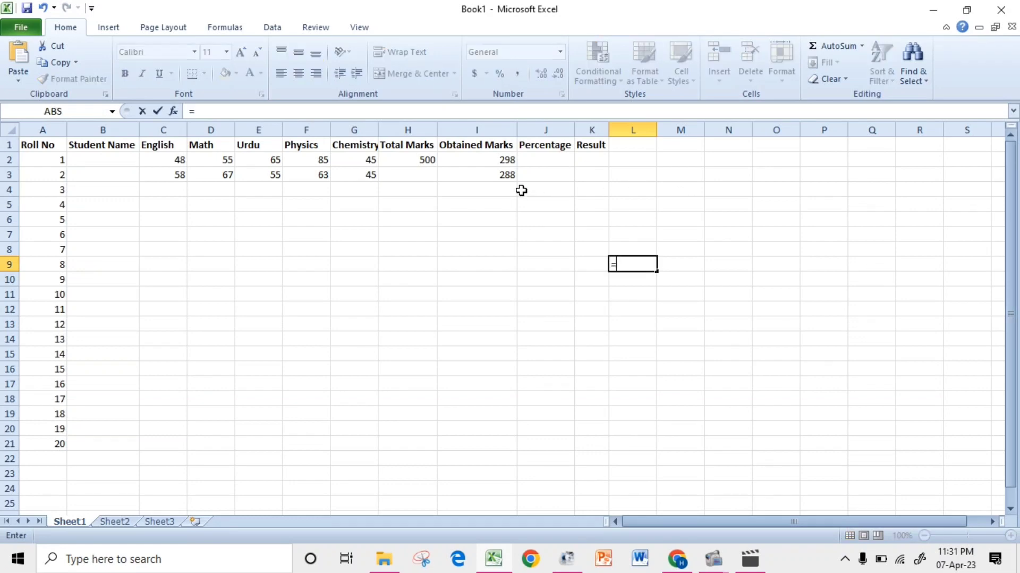
key(Escape)
click(549, 155)
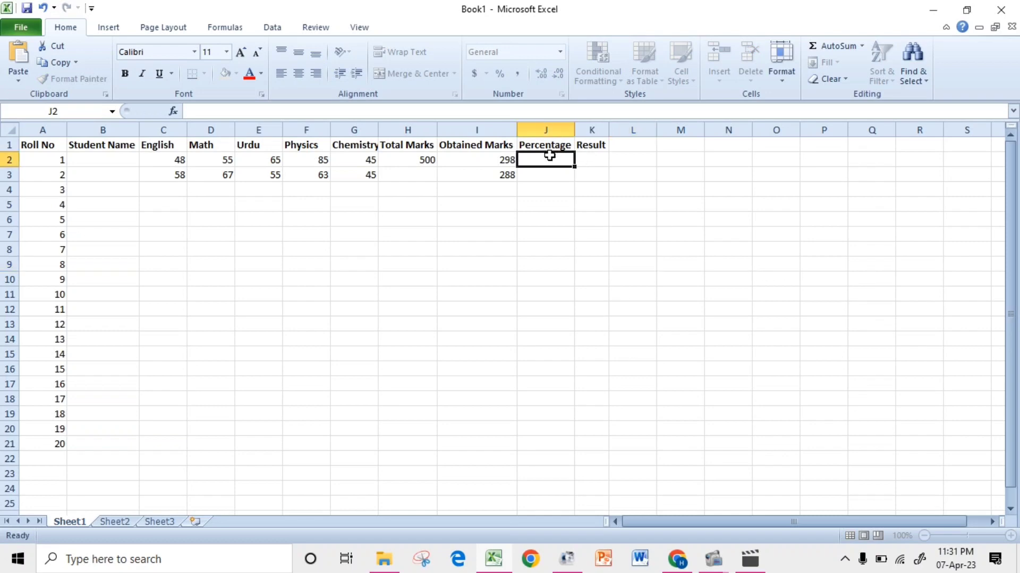
text(=)
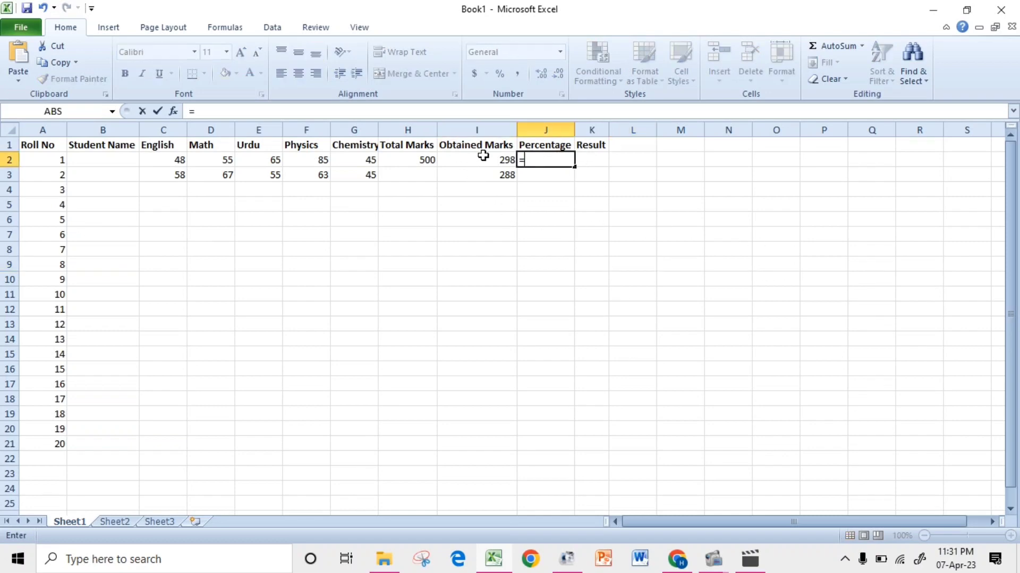
drag(483, 155, 481, 146)
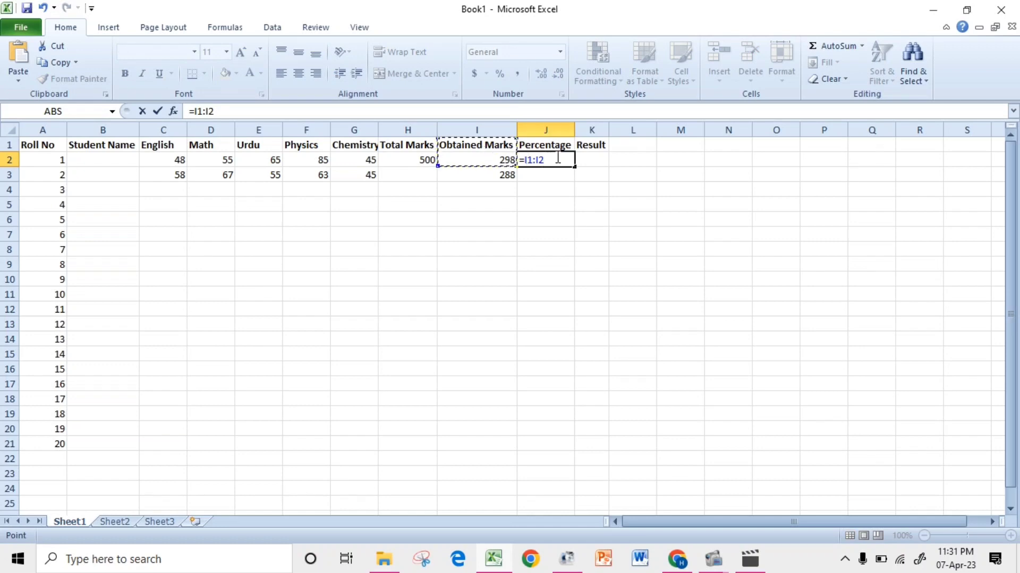
text(/)
click(406, 156)
text(*)
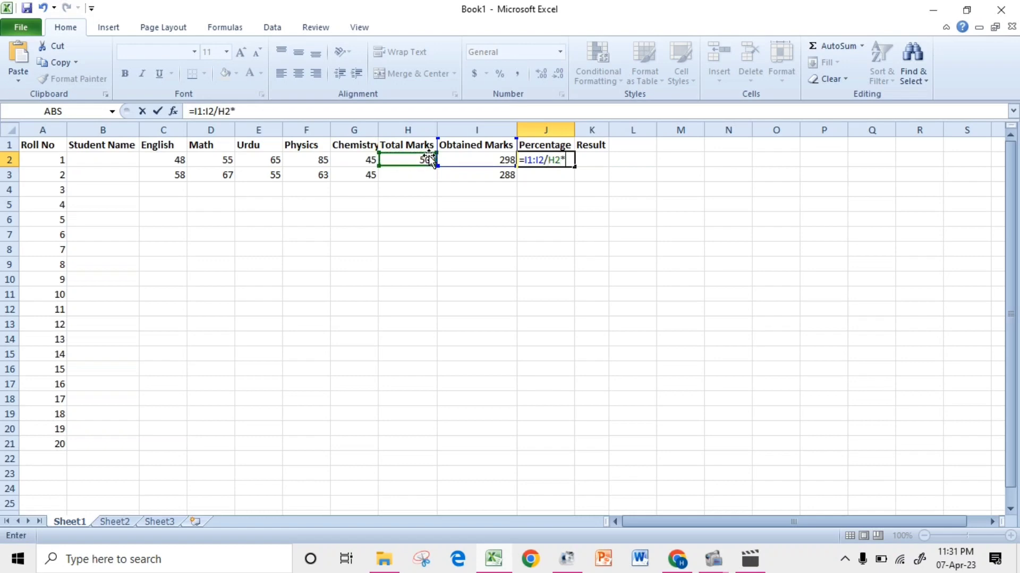
text(100)
key(Return)
- Copy the percentage formula from J2 down to J3 and enter 500 as the Total Marks for roll number 2 in H3
click(558, 159)
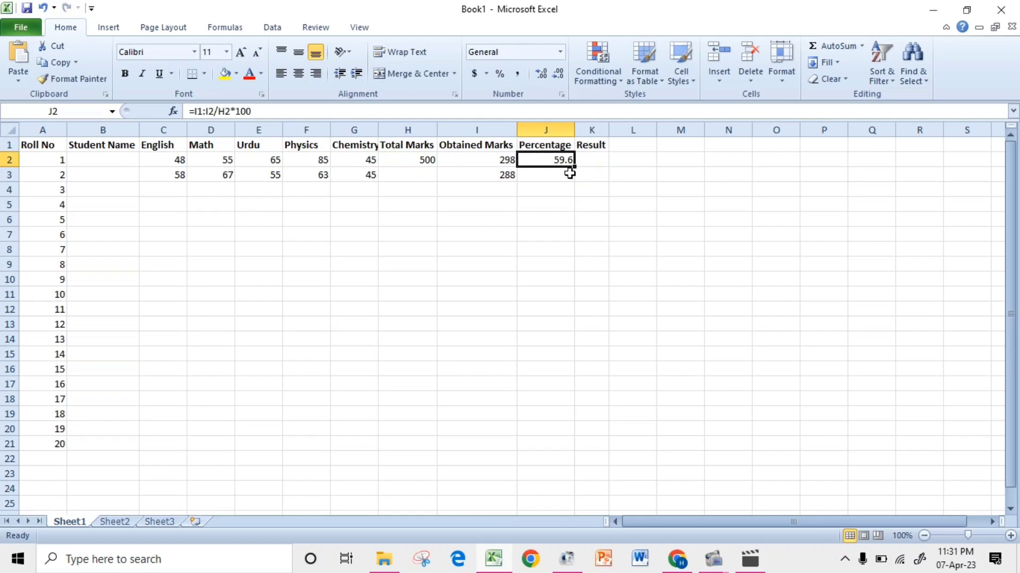
drag(574, 166, 566, 186)
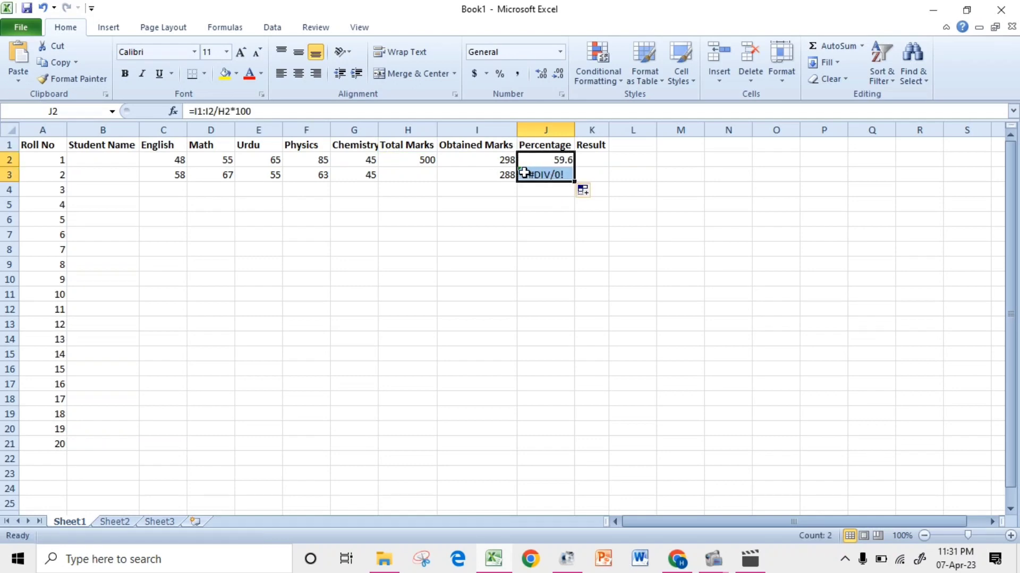
click(426, 178)
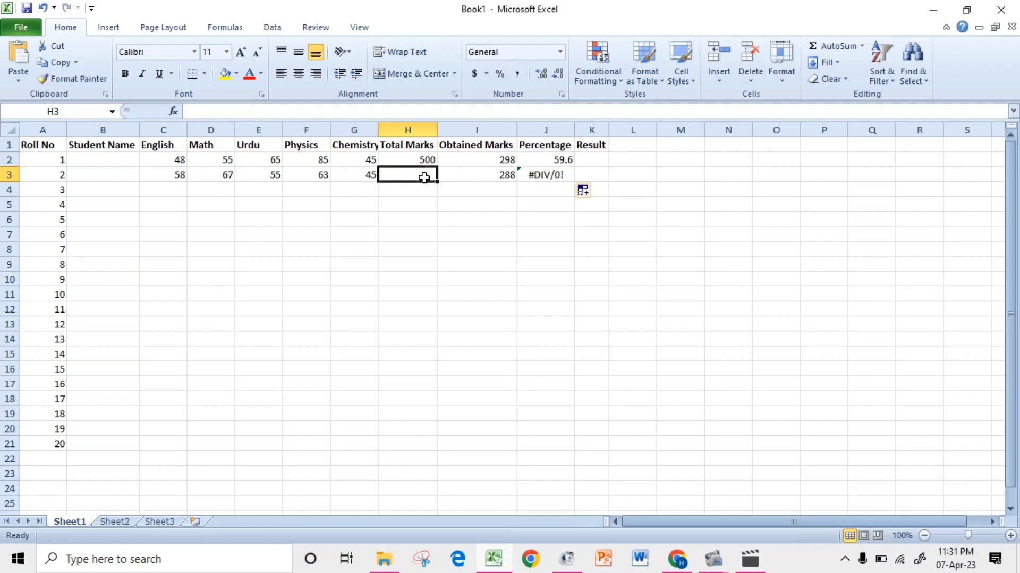
text(500)
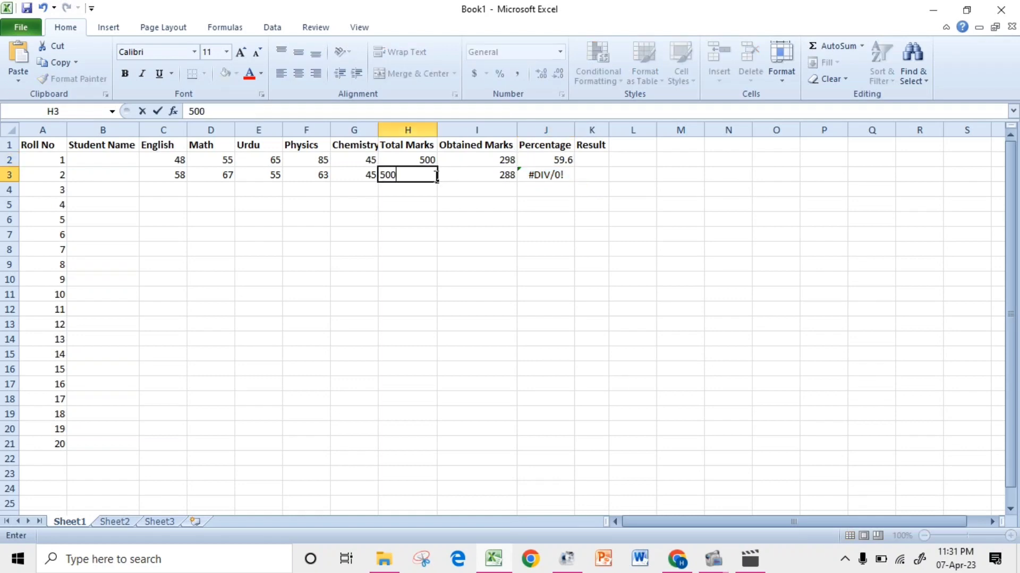
click(538, 205)
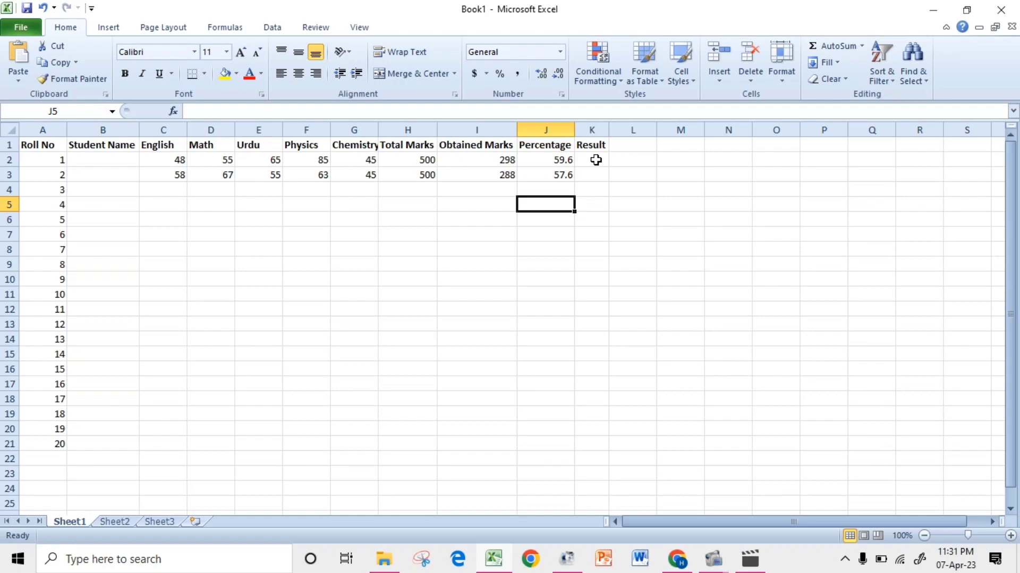
text(=)
key(Escape)
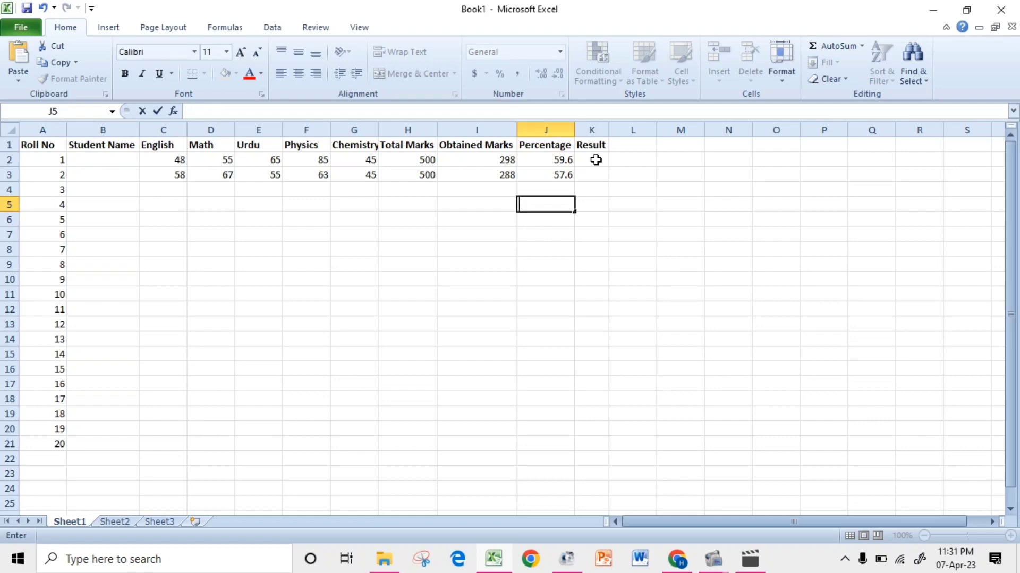
text(=if)
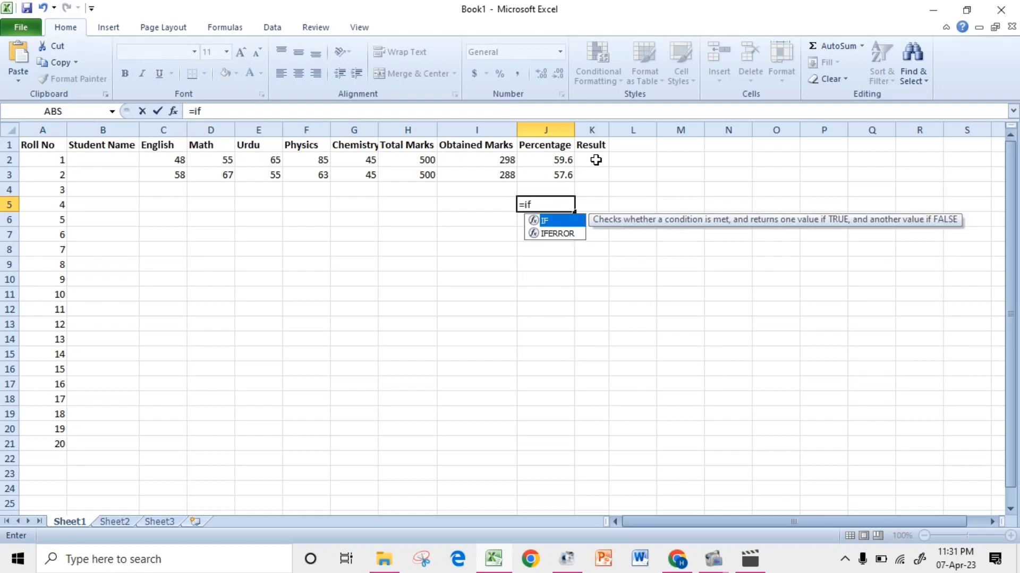
key(BackSpace)
key(BackSpace)
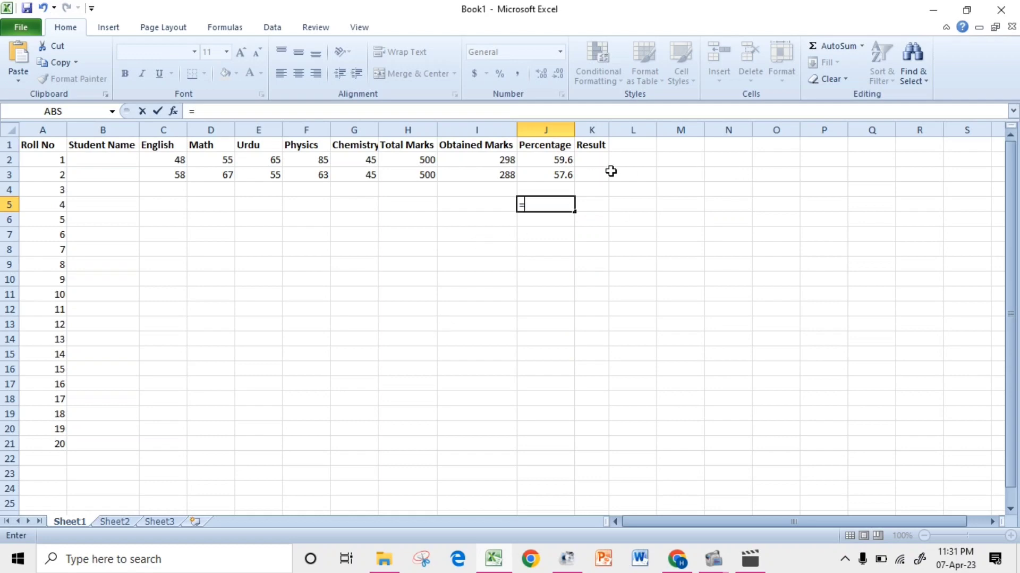
click(601, 163)
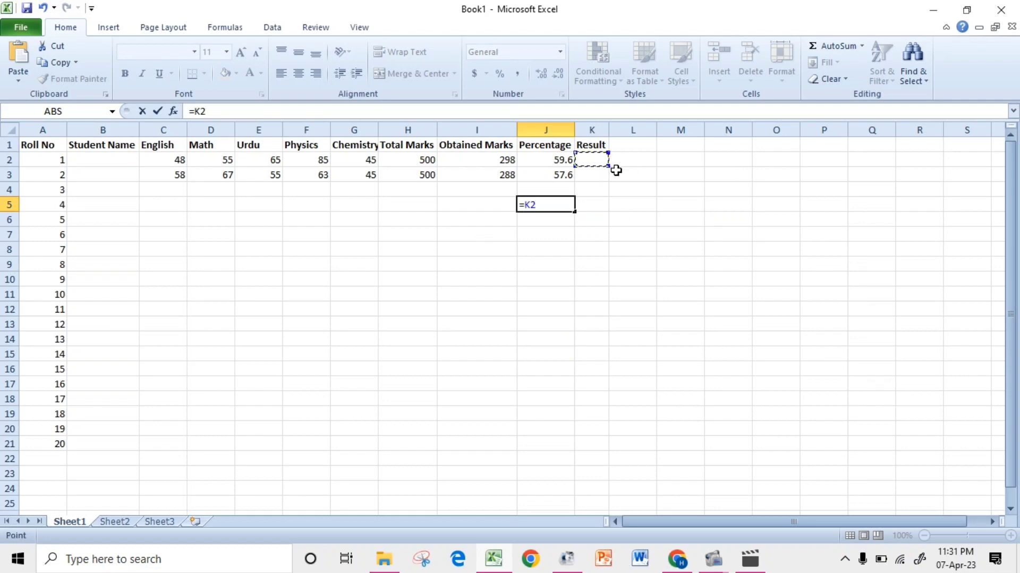
key(BackSpace)
key(BackSpace)
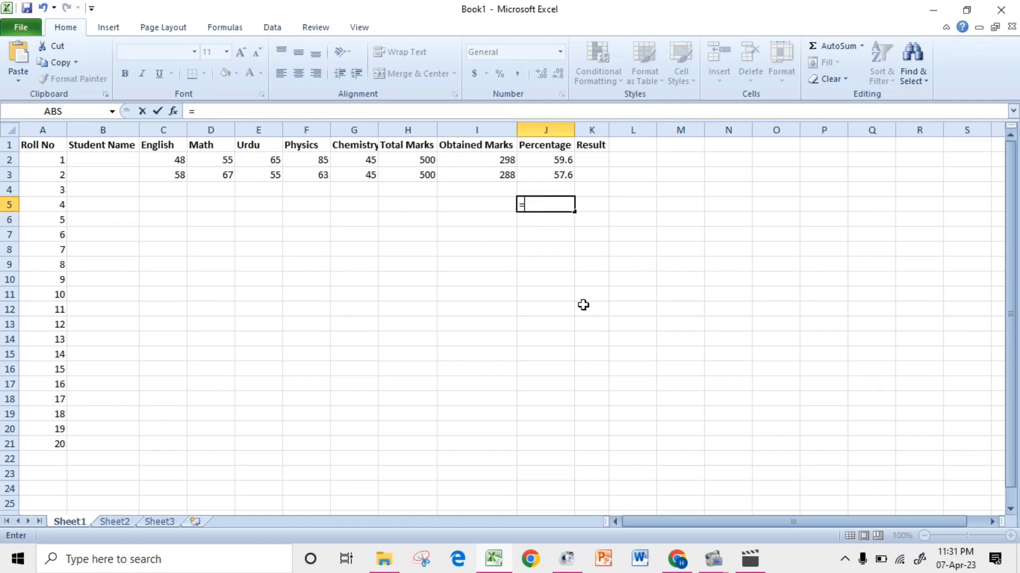
key(Escape)
- Start an IF formula in Result cell K2 with the logical test J2:J2=30
click(604, 165)
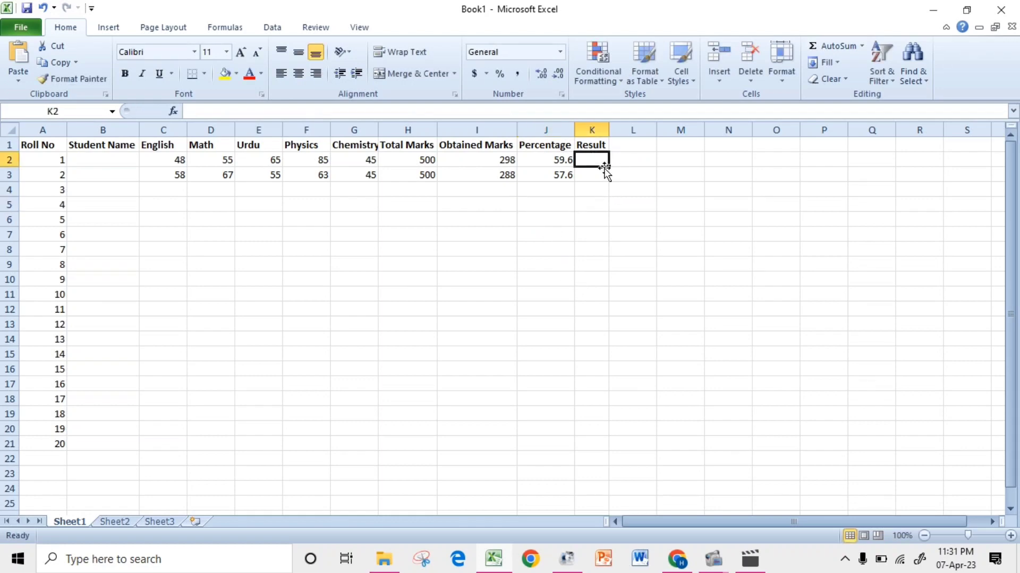
text(=)
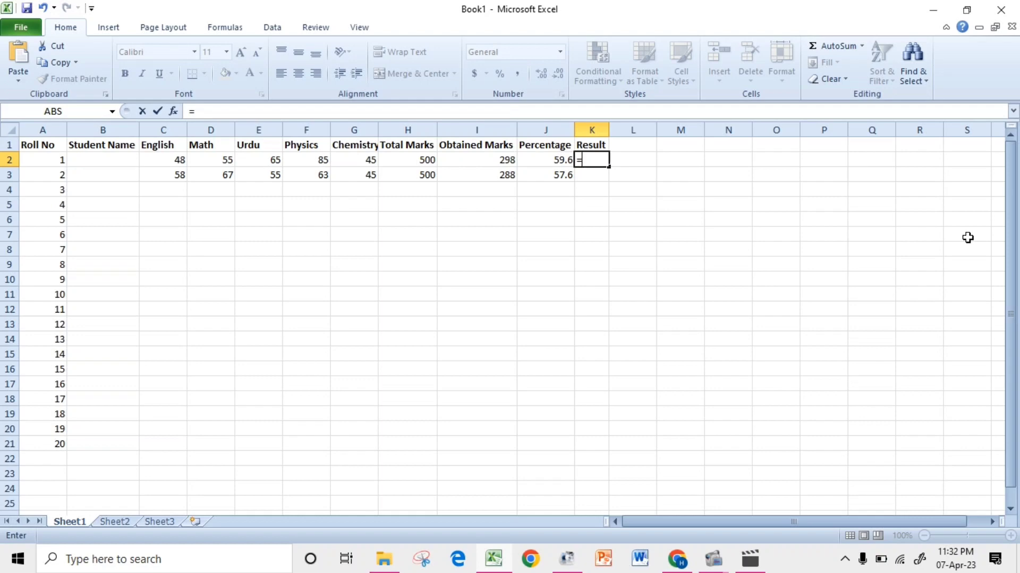
text(if)
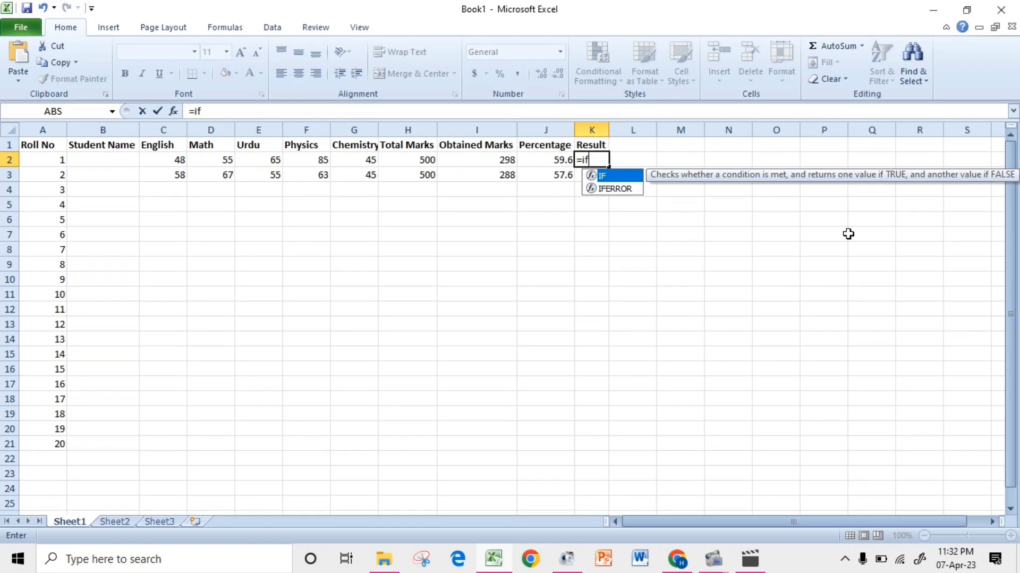
key(Tab)
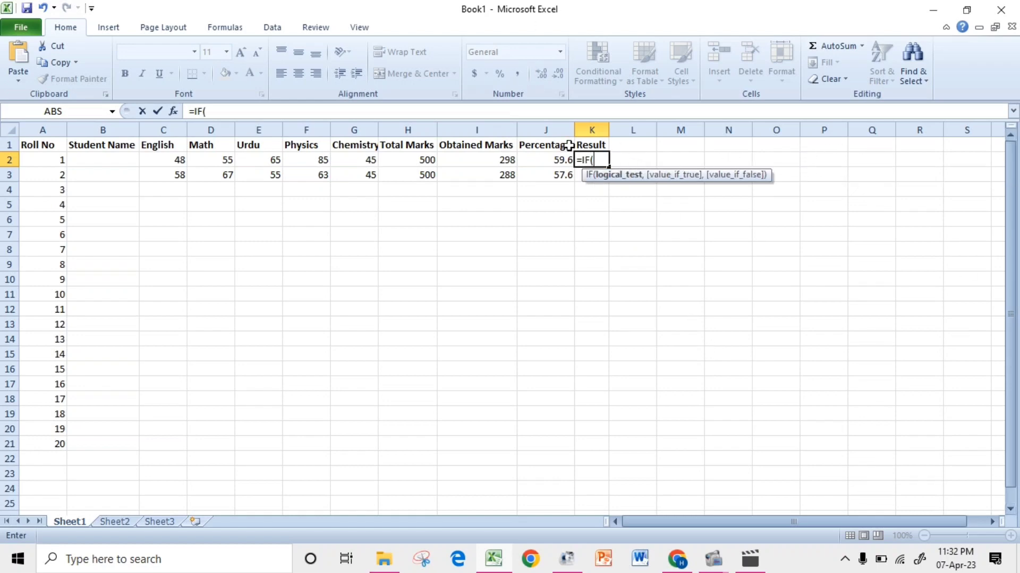
click(558, 159)
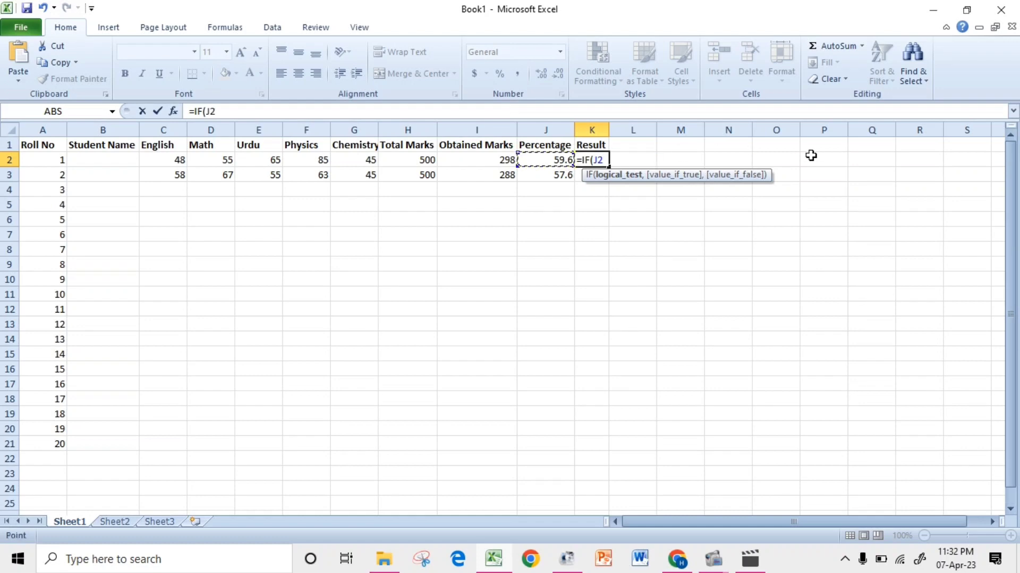
key(F8)
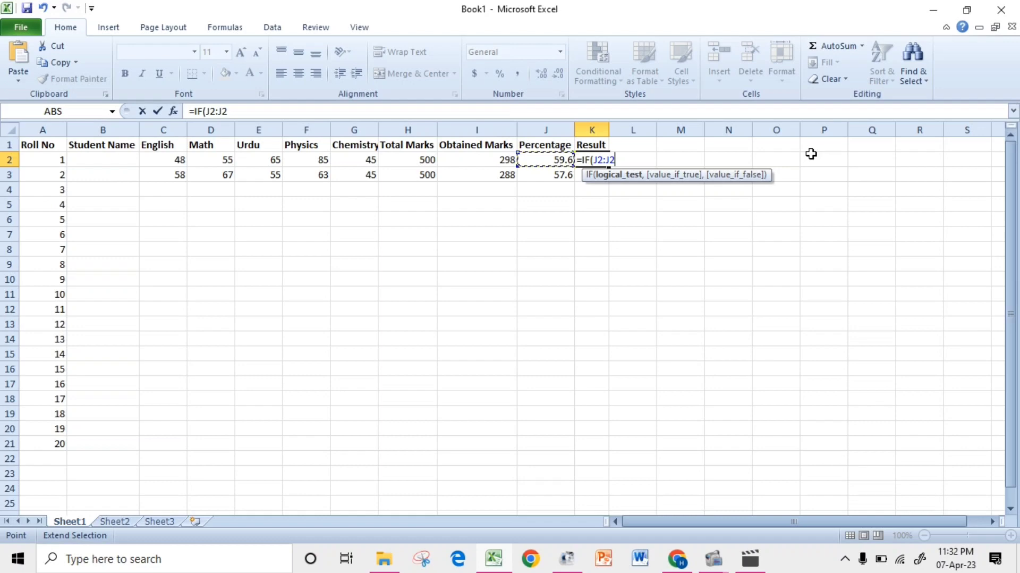
text(=30)
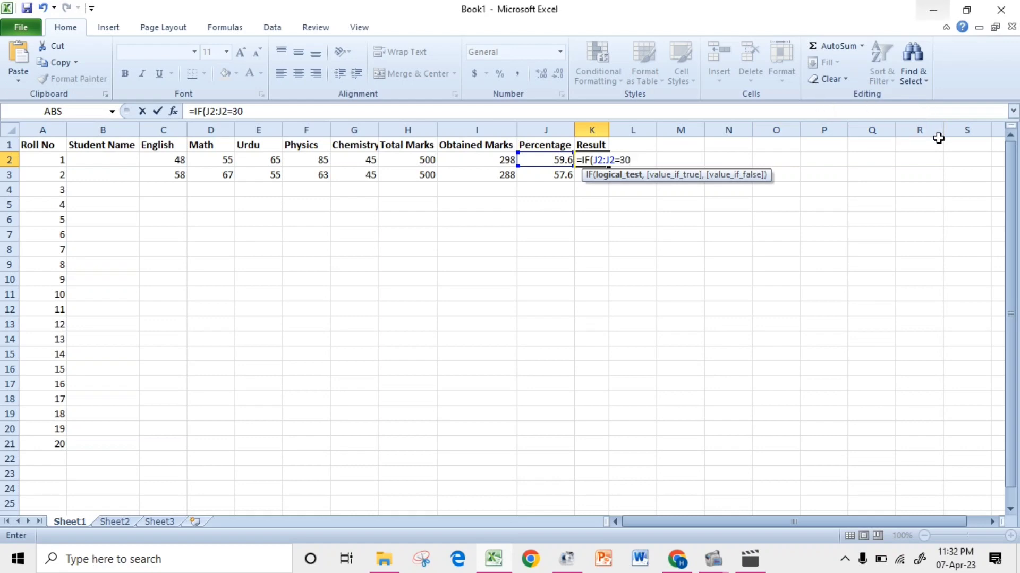
- Complete the IF formula in K2 with "PASS" as the true value and "FAIL" as the false value
text(,)
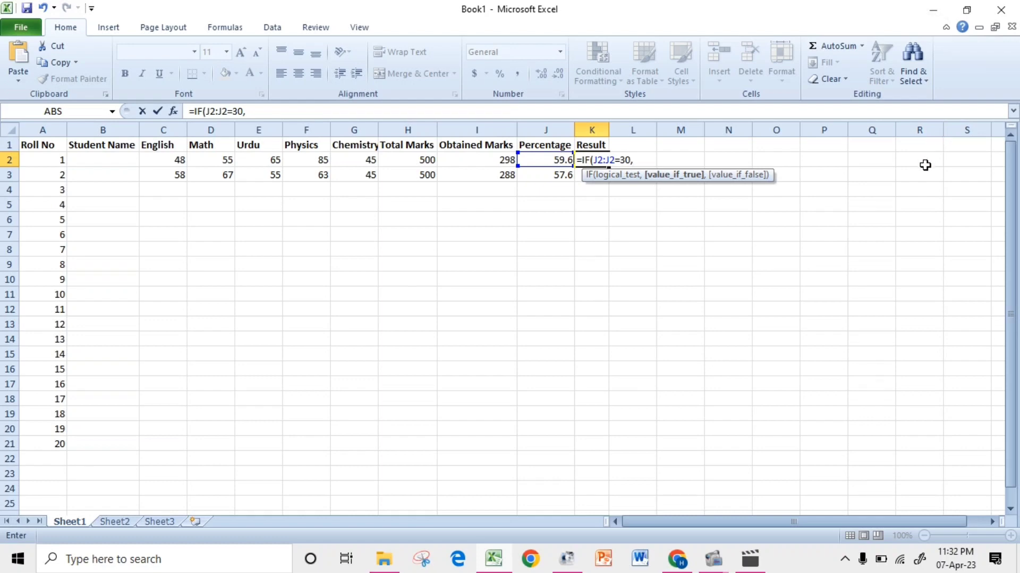
text("PASS)
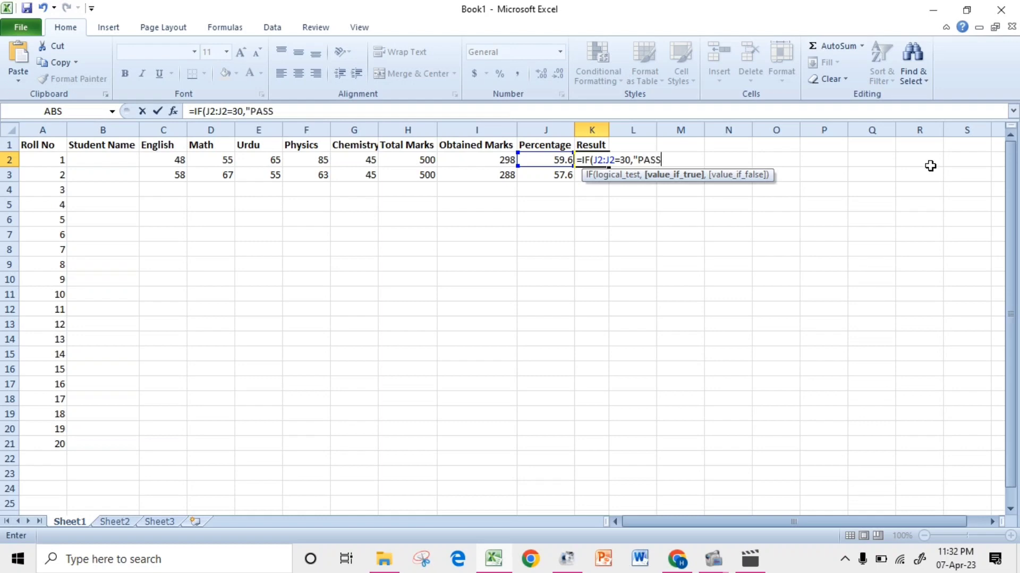
text(",)
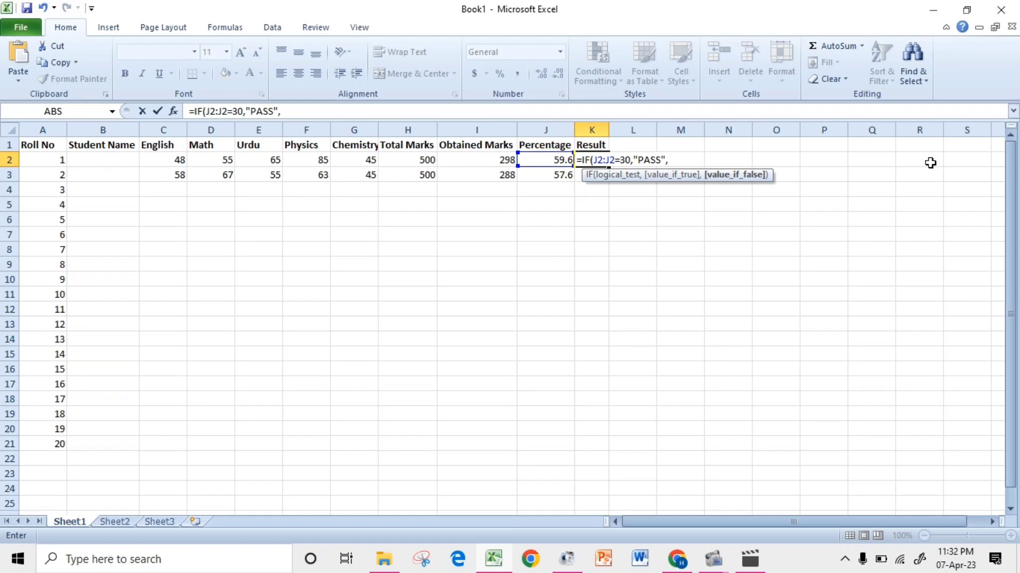
text("FAIL)
key(Return)
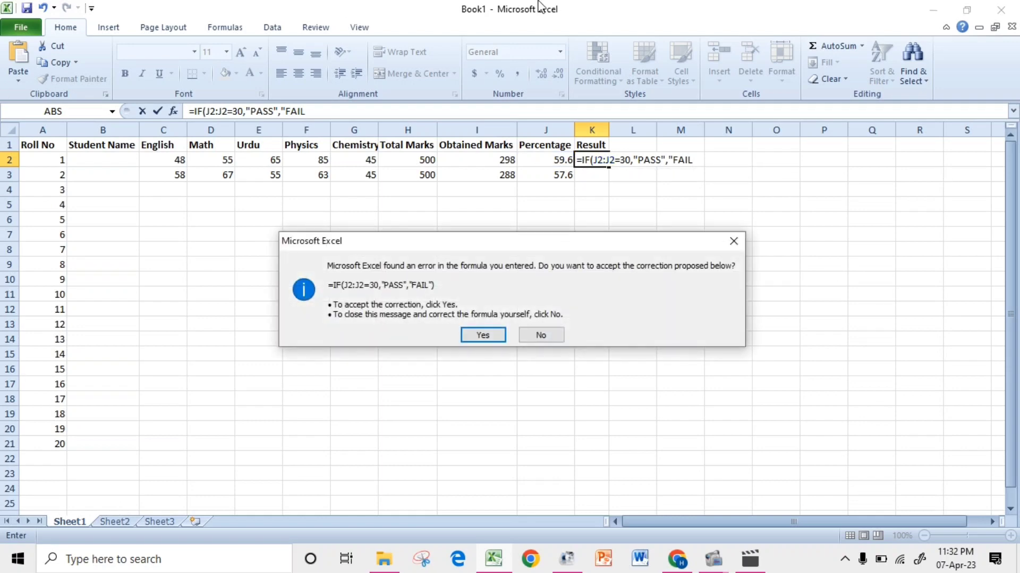
click(734, 244)
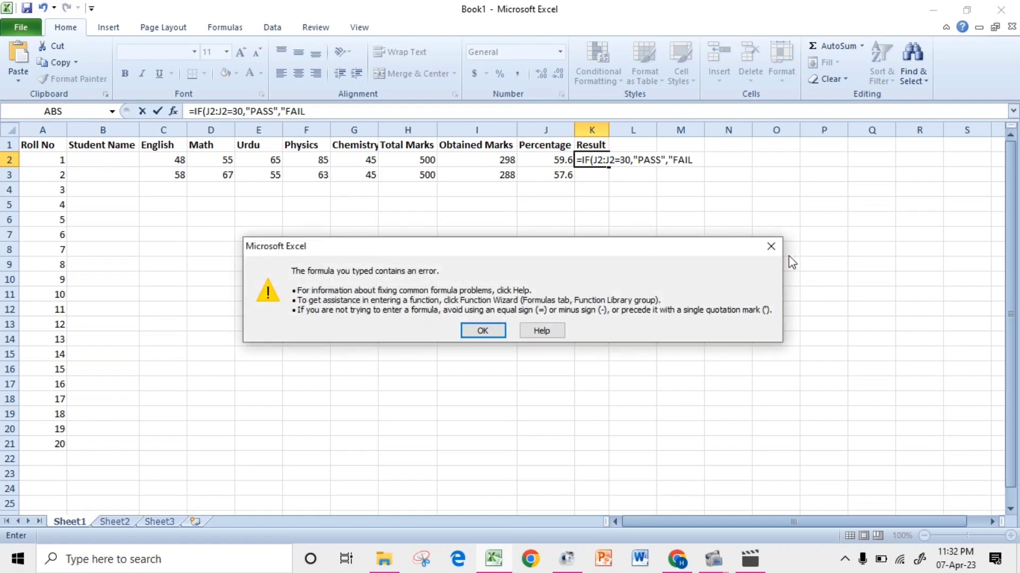
click(772, 246)
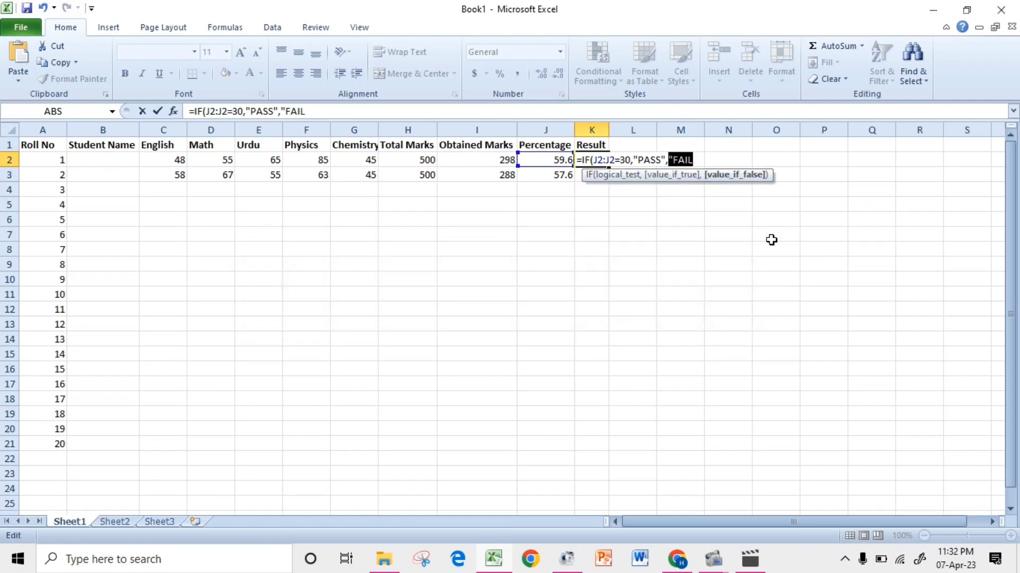
click(700, 161)
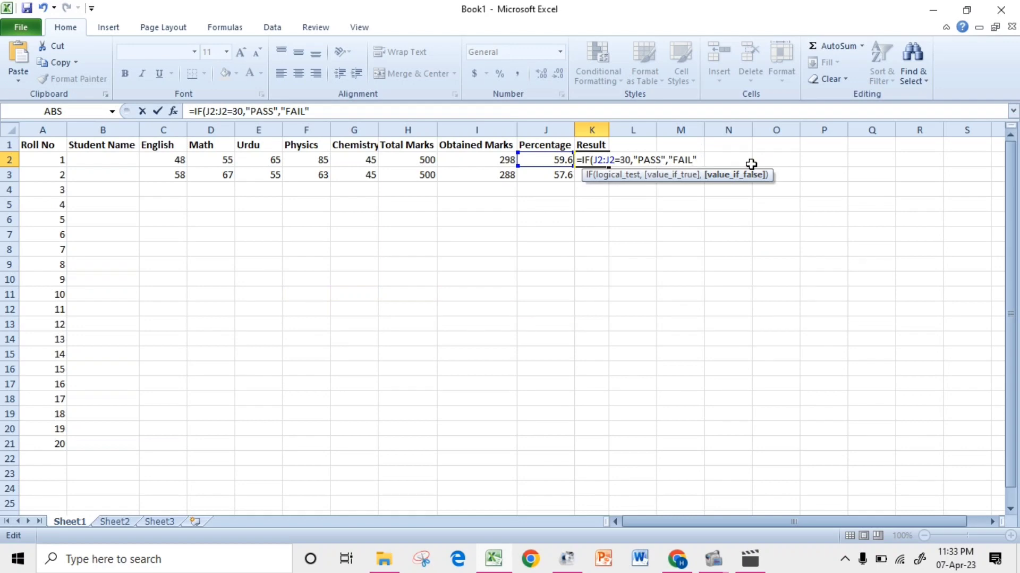
key(Return)
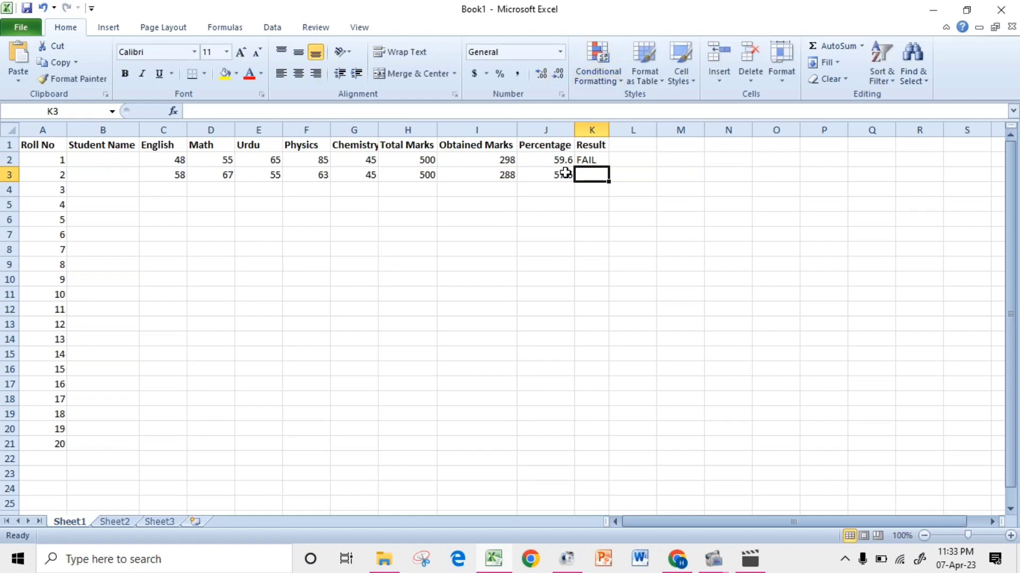
- Change the condition in K2's IF formula to J2:J2>=30 and copy the formula down to K5
click(592, 160)
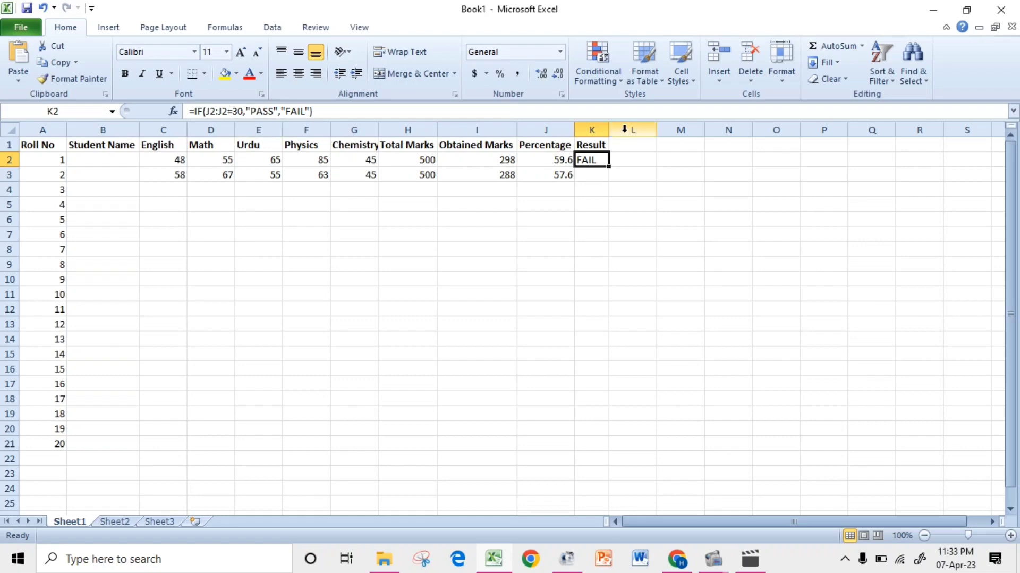
double_click(587, 159)
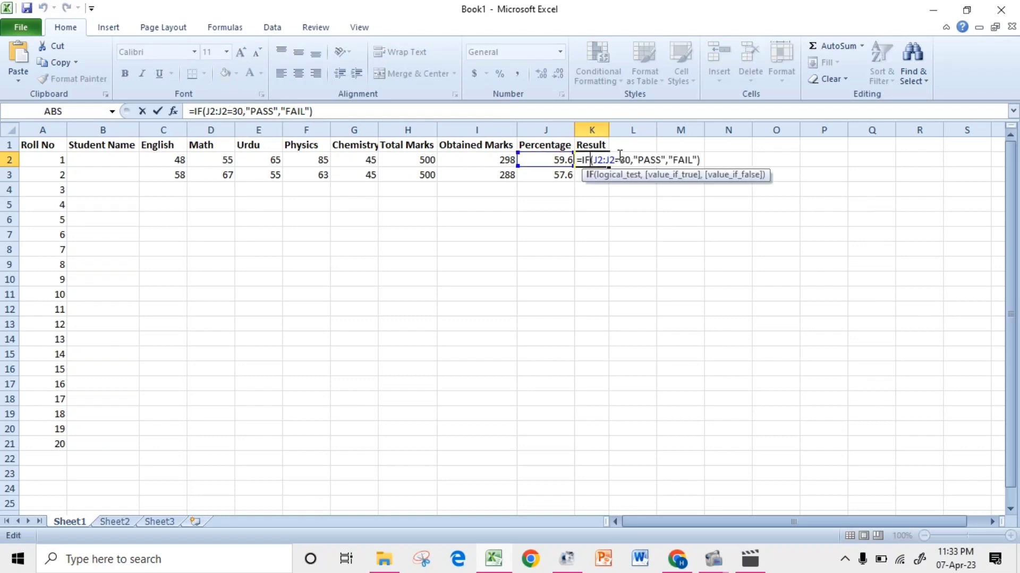
click(618, 160)
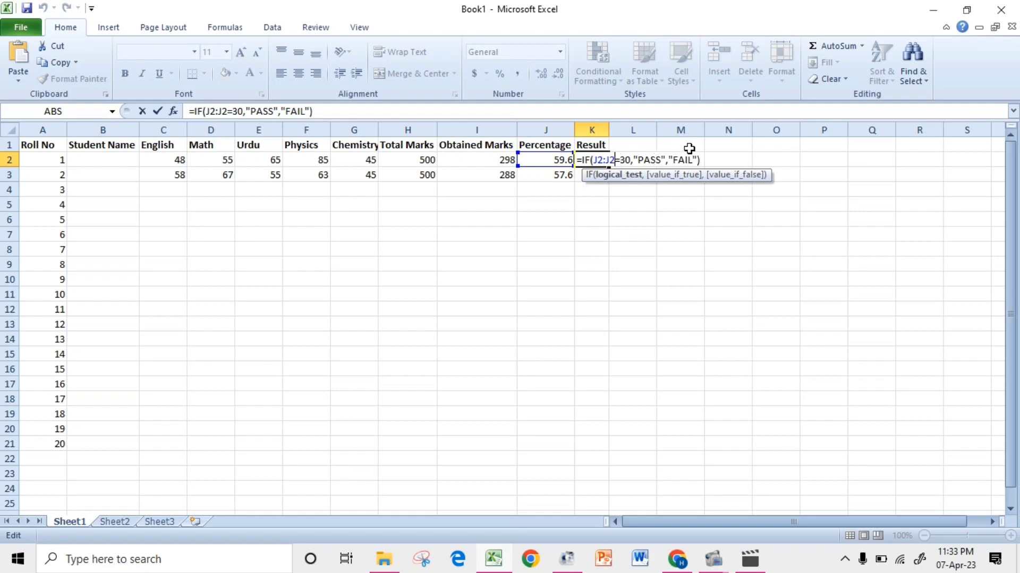
text(>)
key(Return)
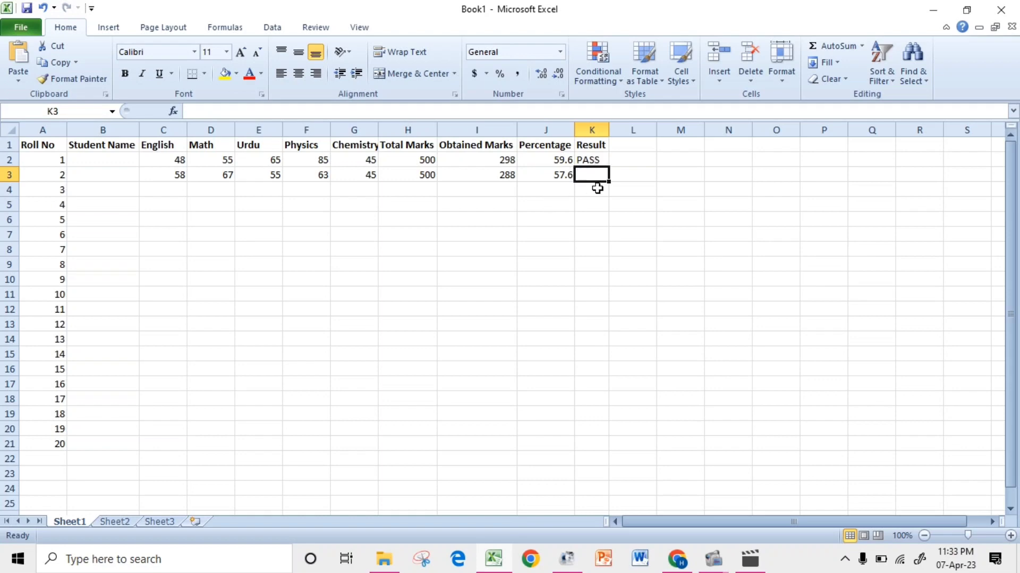
click(603, 163)
drag(609, 165, 600, 214)
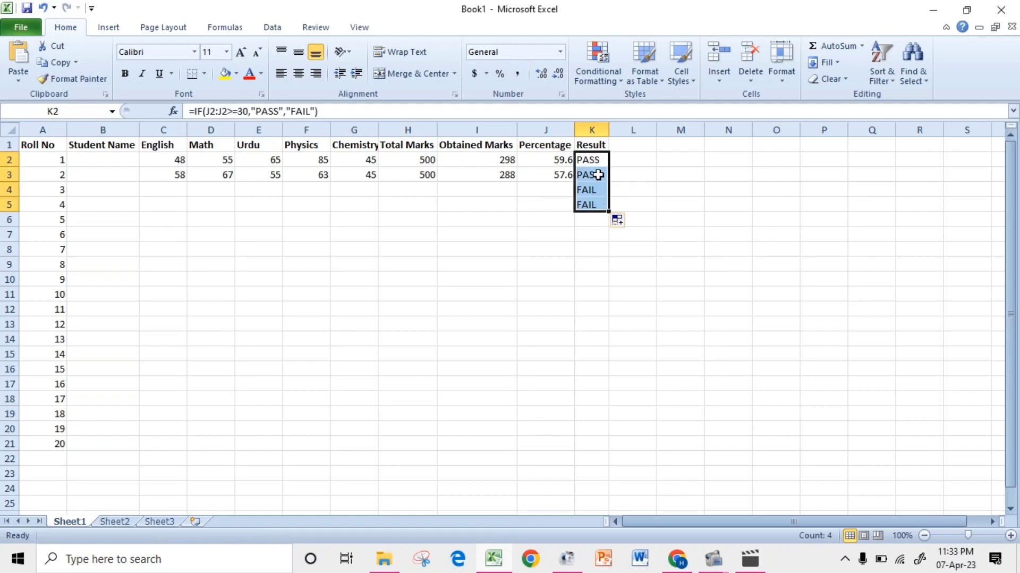